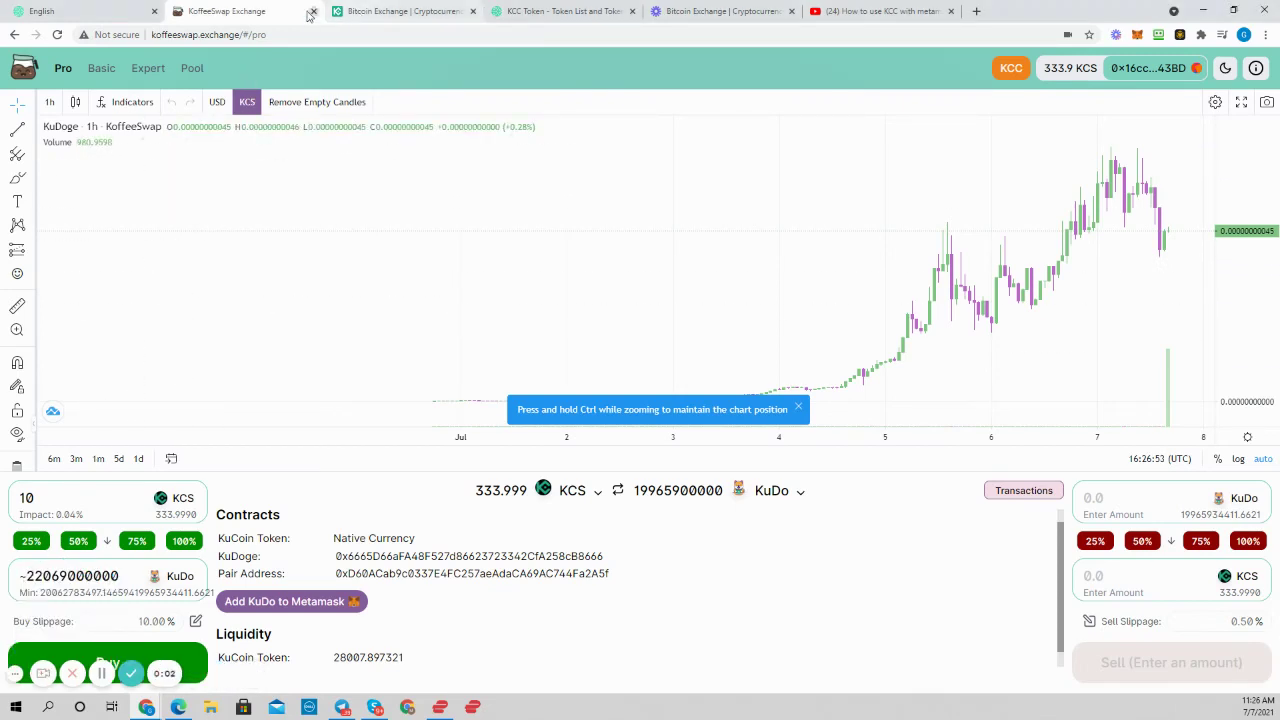
Switch KoffeeSwap from Pro to the Basic swap form, then bring up the KuCoin homepage tab.
click(99, 70)
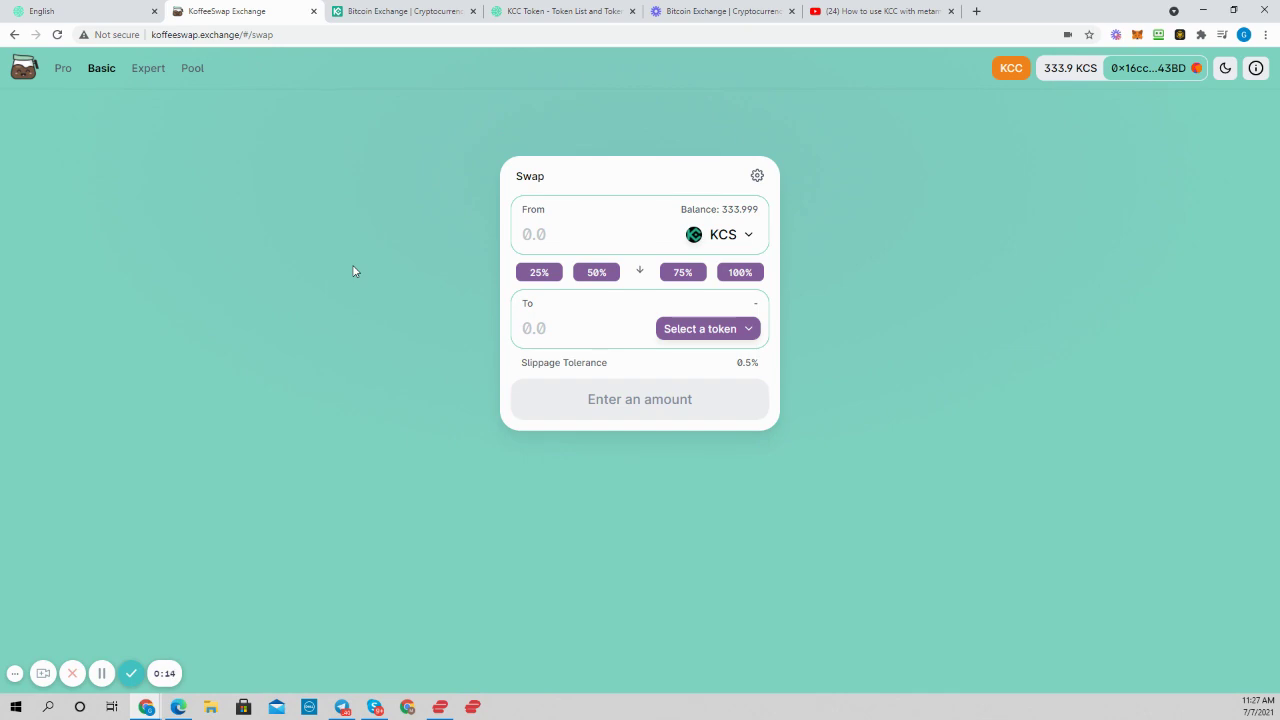
click(396, 11)
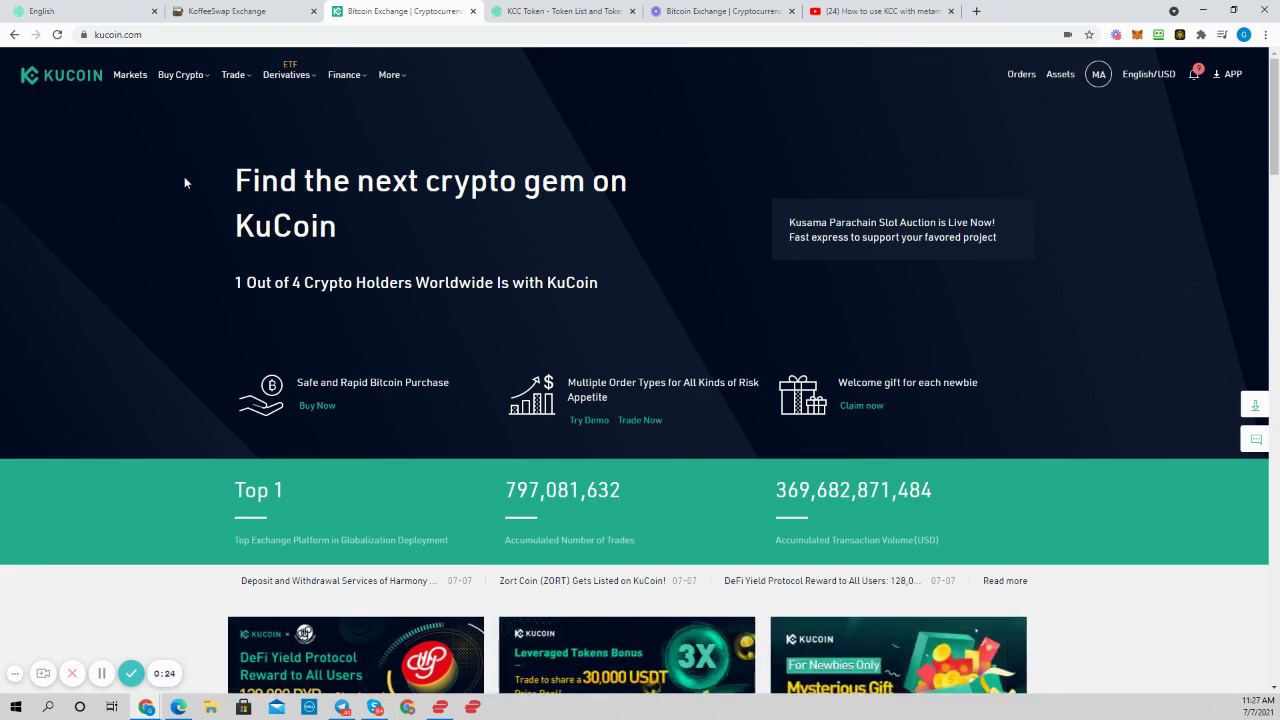
Close the duplicate KuCoin exchange tab, leaving the KuCoin homepage showing.
scroll(226, 148, down, 1)
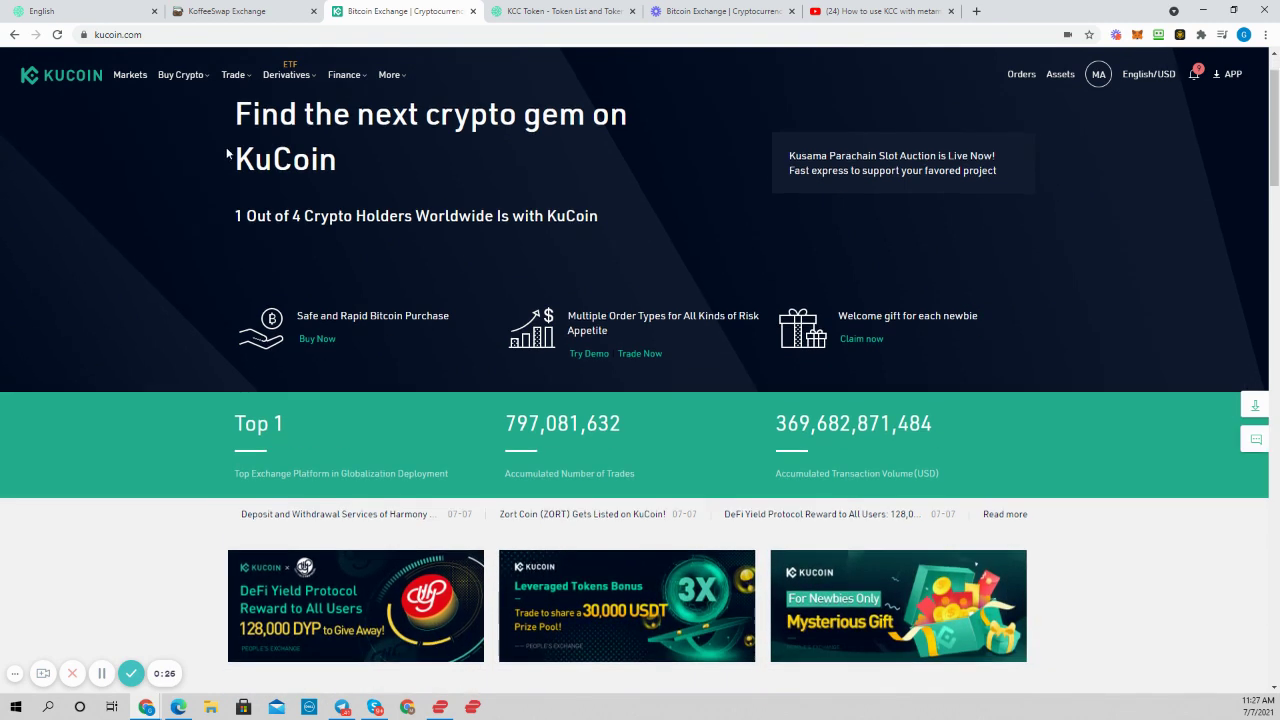
scroll(205, 213, up, 1)
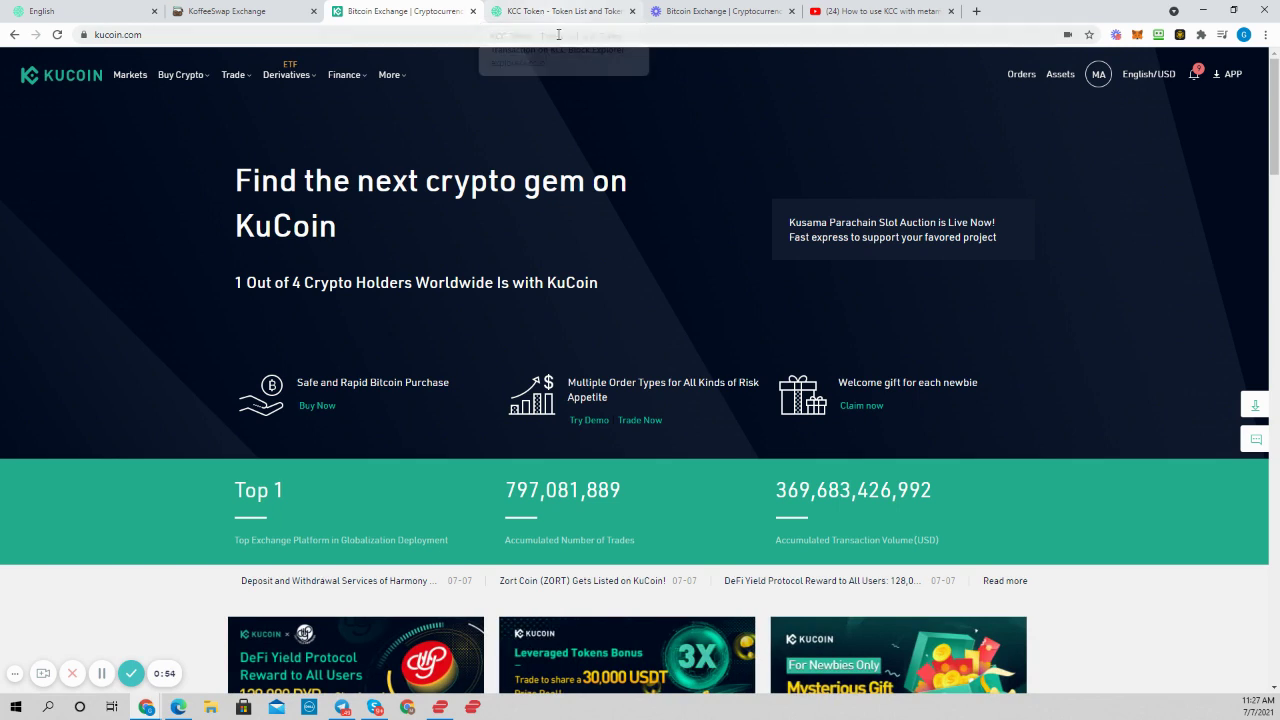
click(792, 11)
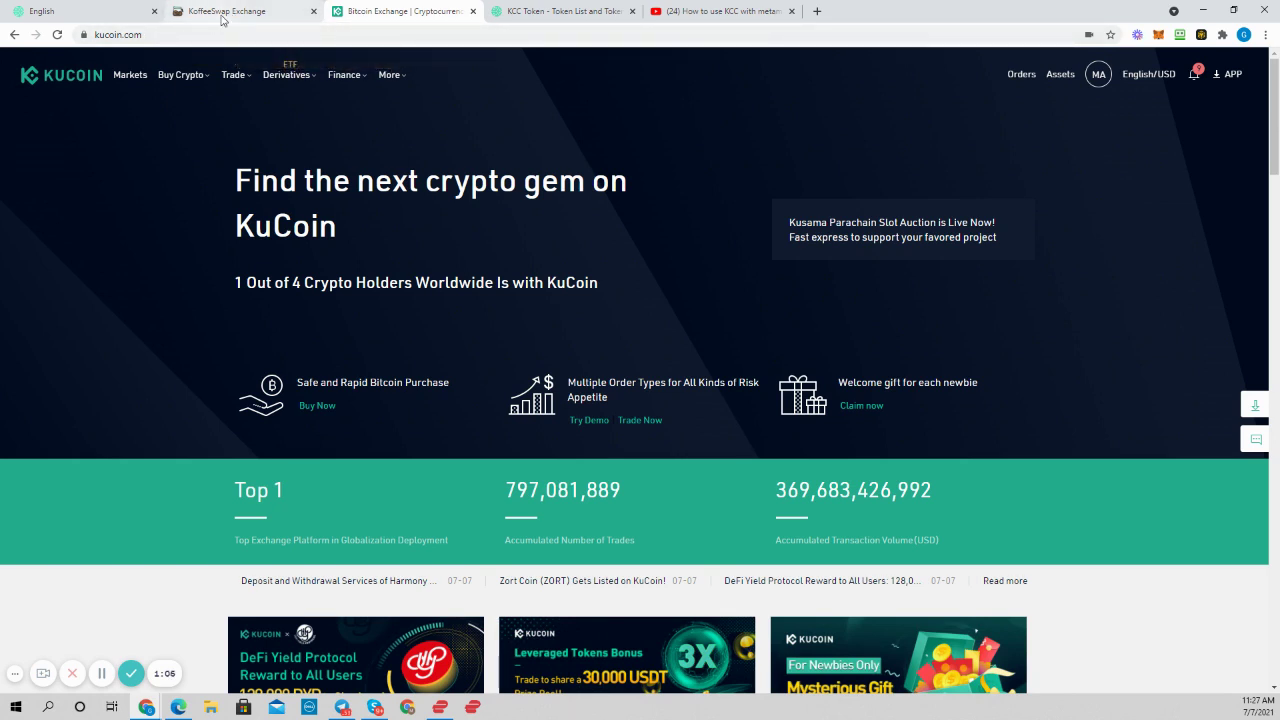
Return to KoffeeSwap's Basic swap form showing KCS with a 333.999 balance.
click(221, 14)
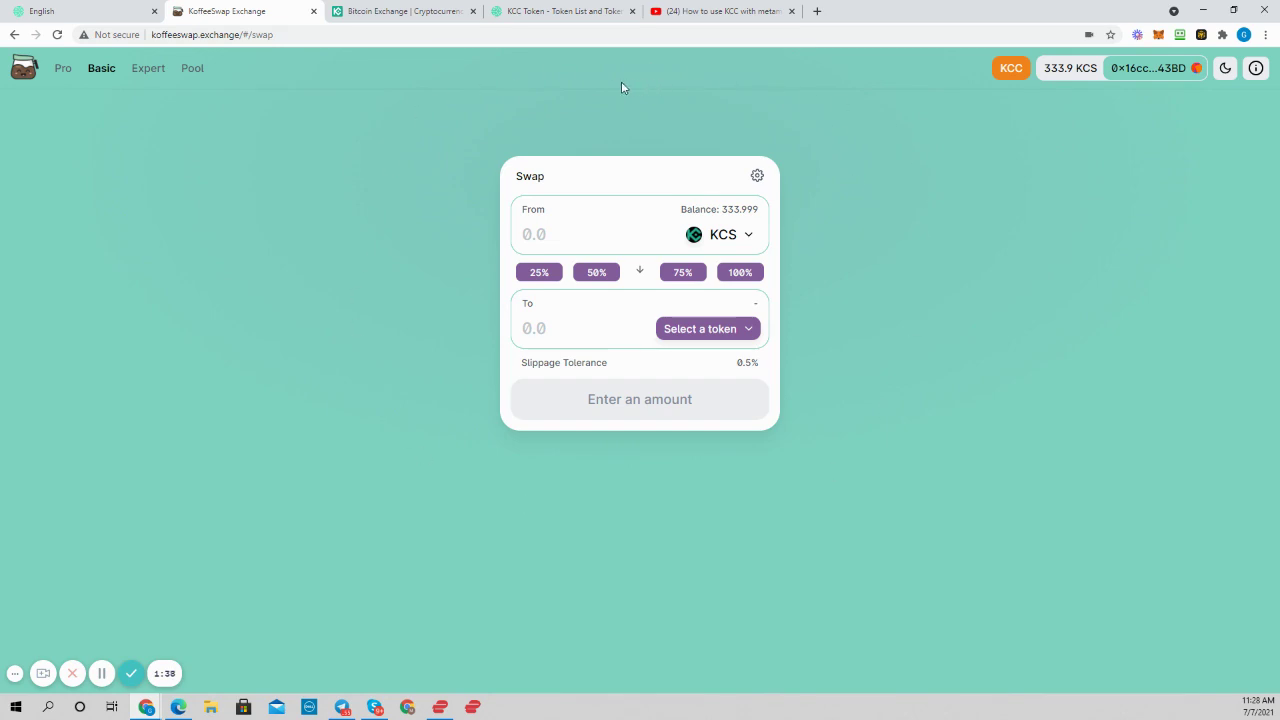
Go to the YouTube 'How to use KCC with metamask' results and reload the page.
click(698, 17)
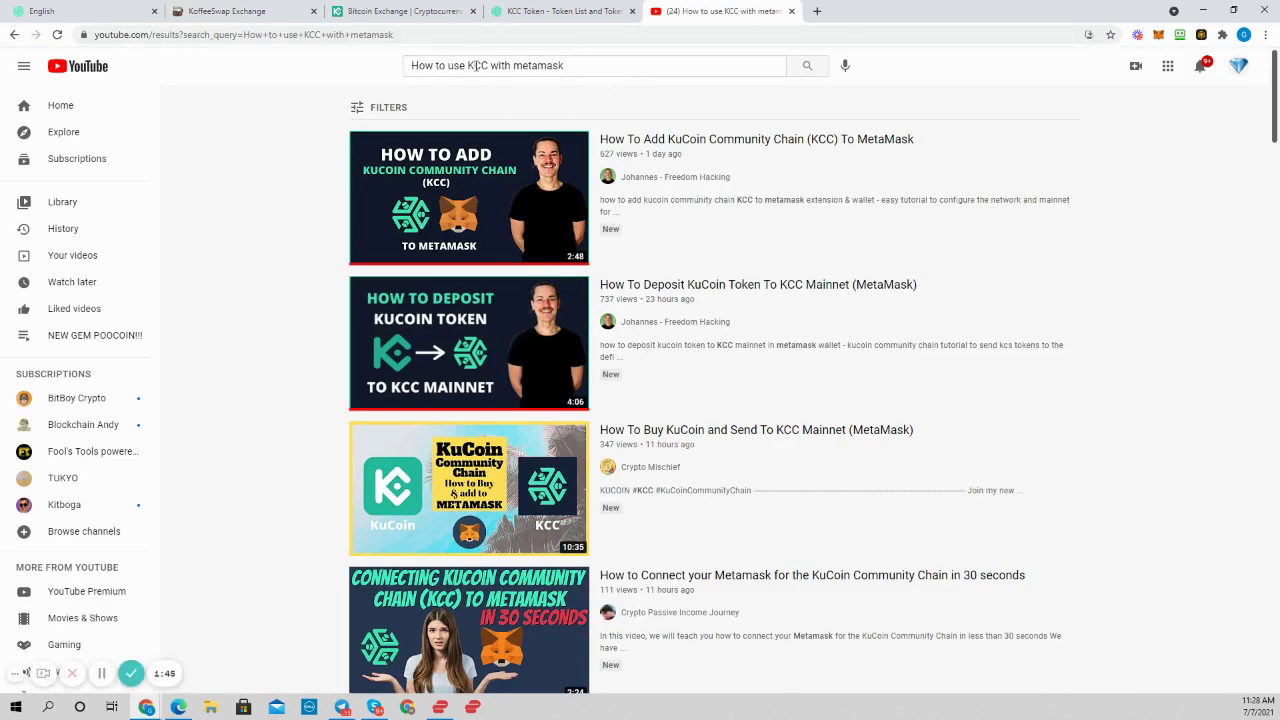
drag(489, 65, 412, 70)
click(543, 66)
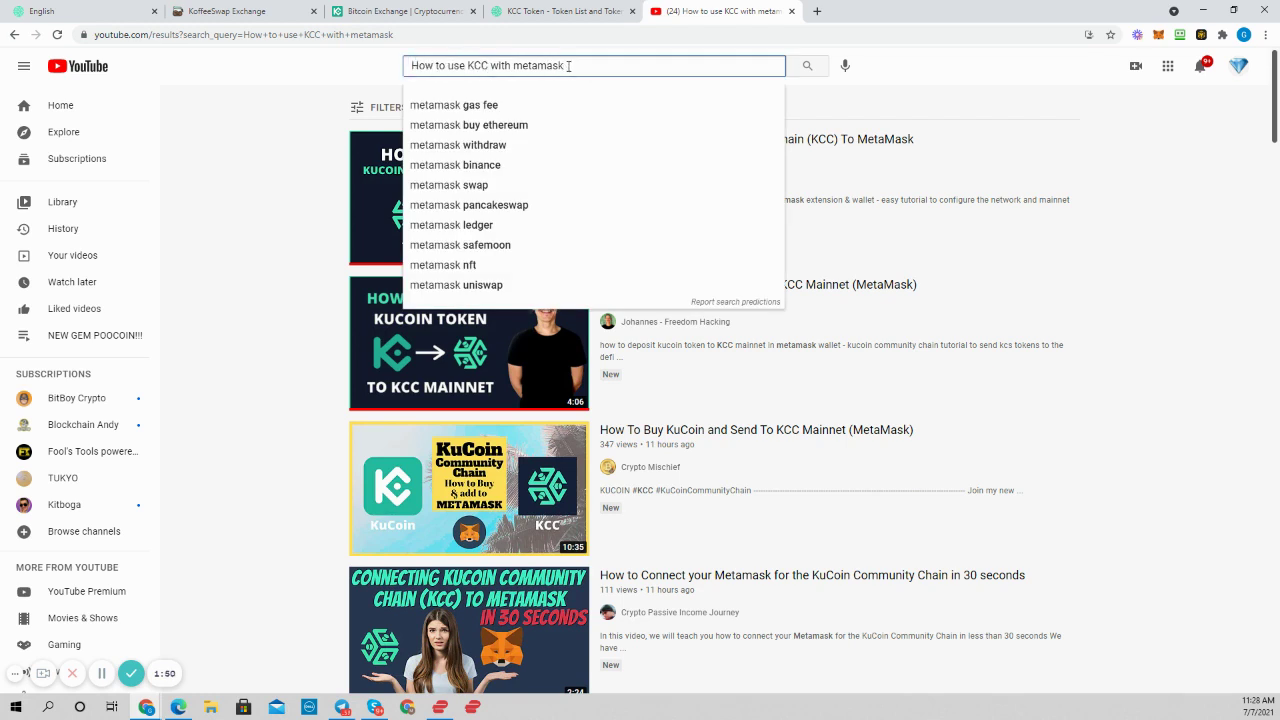
drag(571, 66, 410, 69)
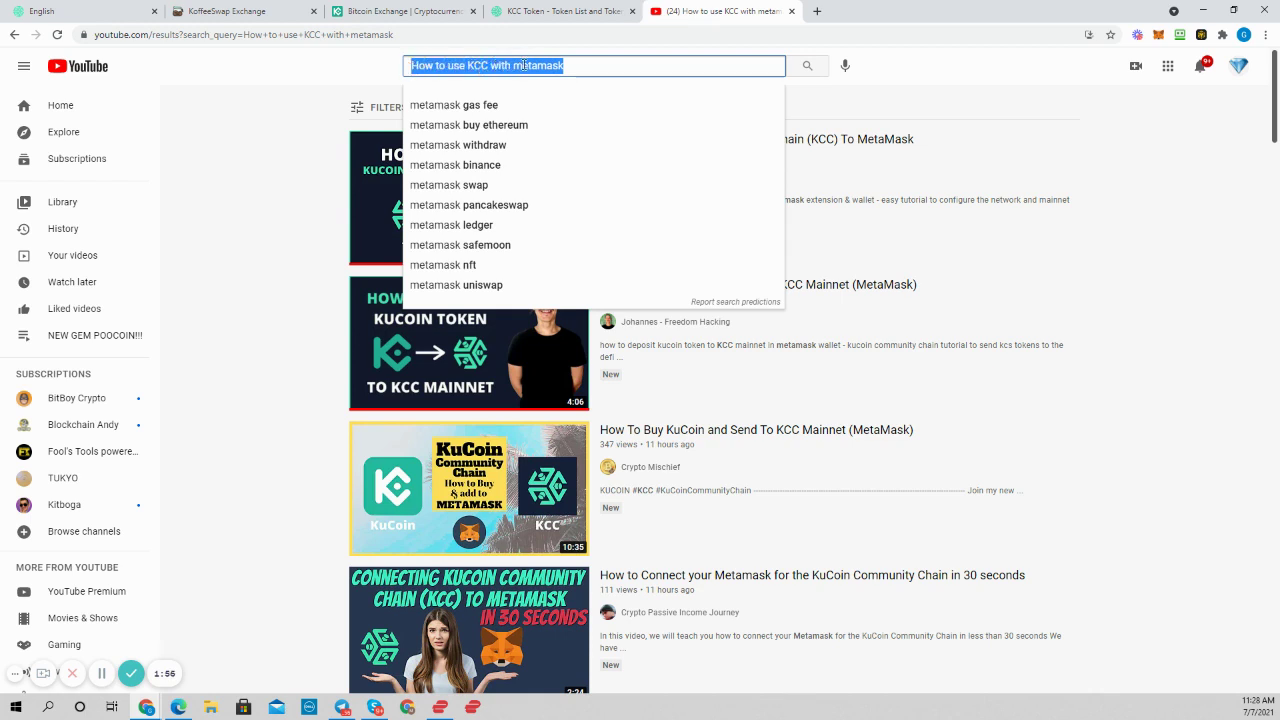
click(555, 65)
drag(563, 65, 410, 66)
click(281, 83)
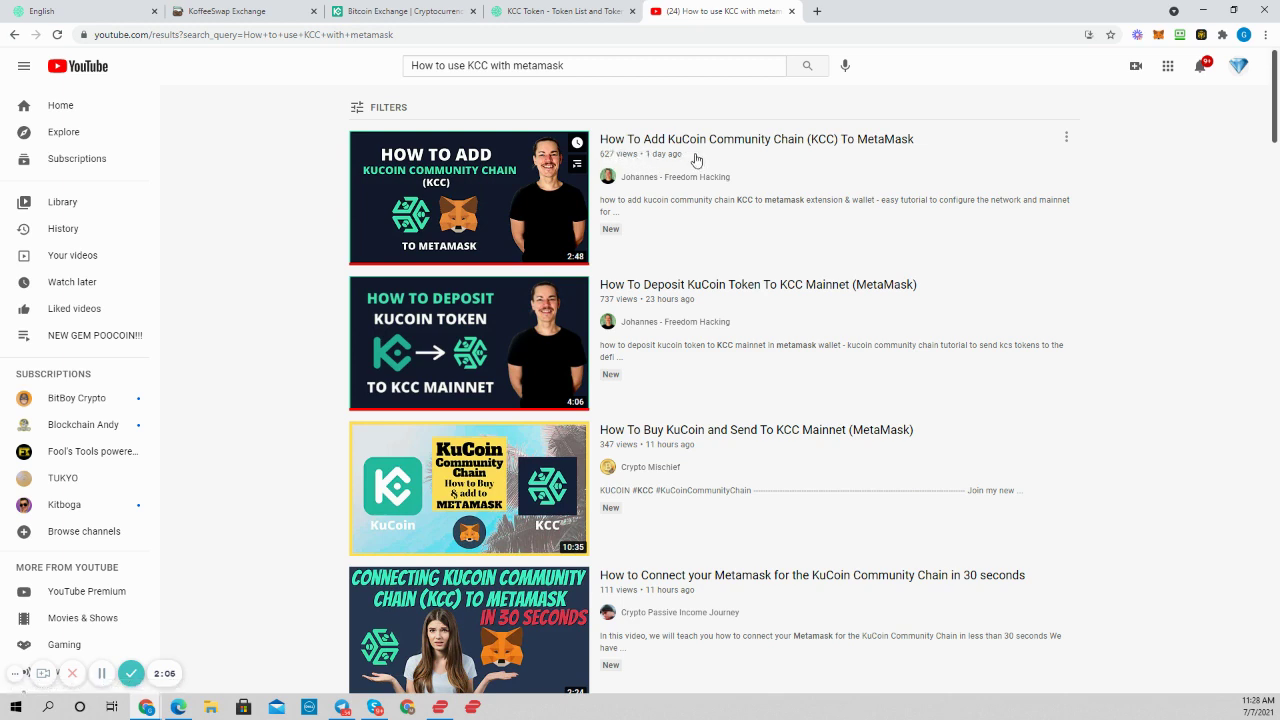
drag(694, 160, 650, 165)
click(57, 35)
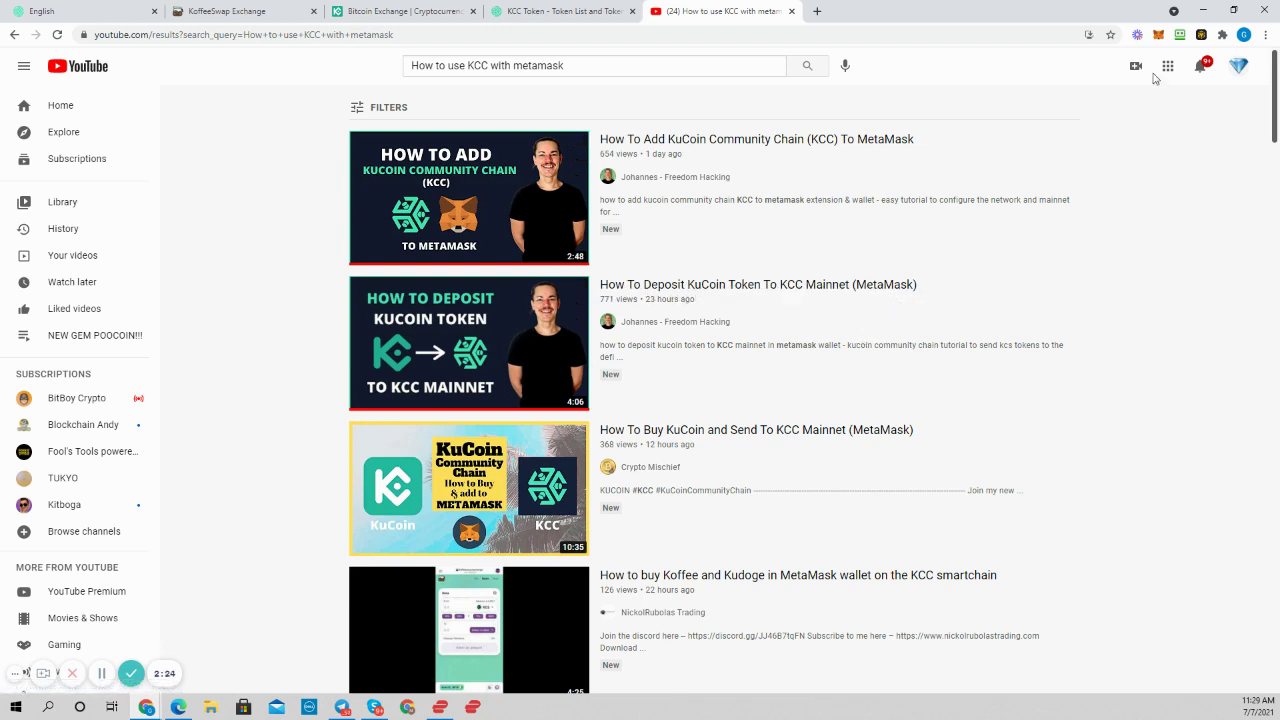
Check MetaMask holds 333.999 KCS on KCC Mainnet, then return to KoffeeSwap.
click(1158, 35)
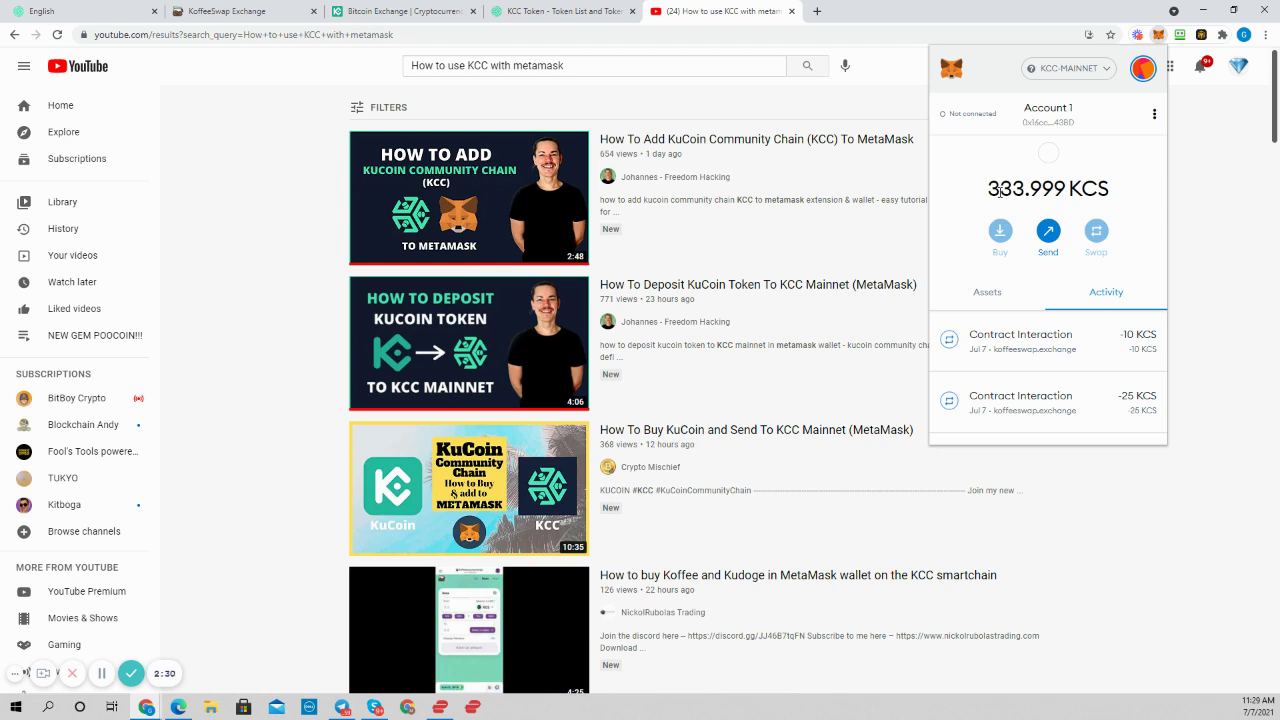
mouse_move(1000, 191)
click(230, 11)
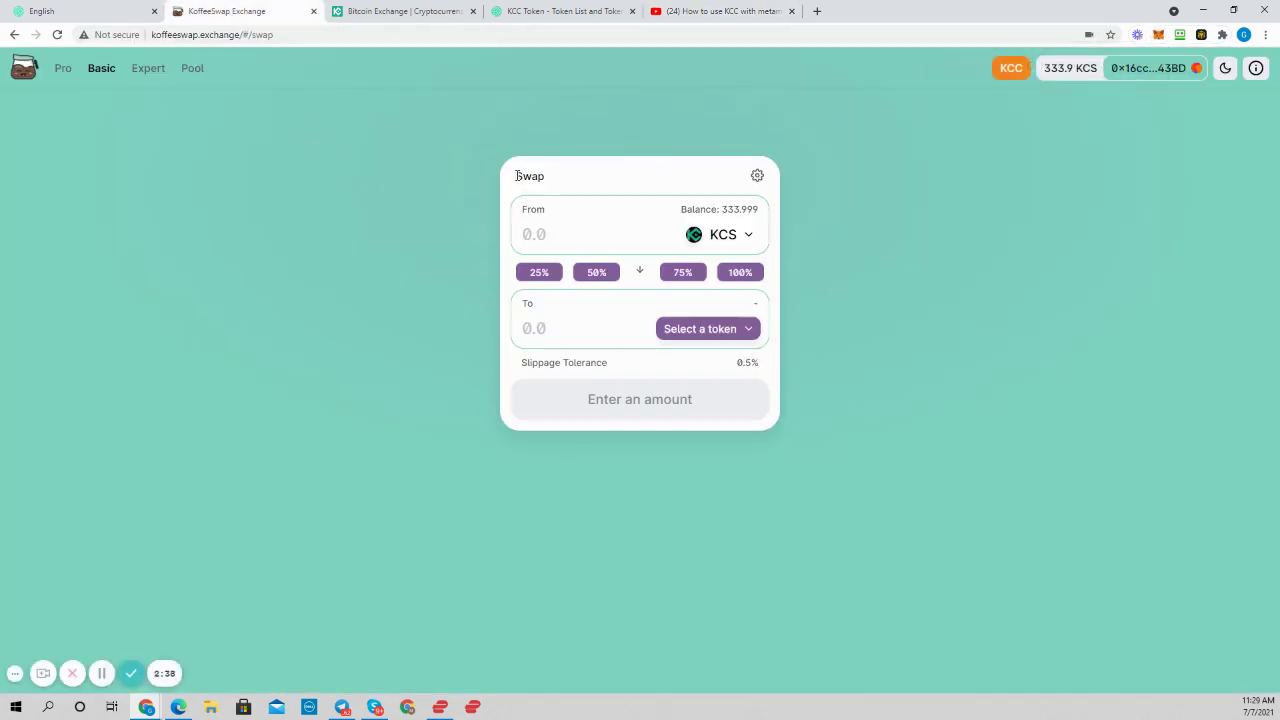
Open the Pro view with the hourly KuCoin Token / Tether chart, zooming it out and back in.
click(63, 70)
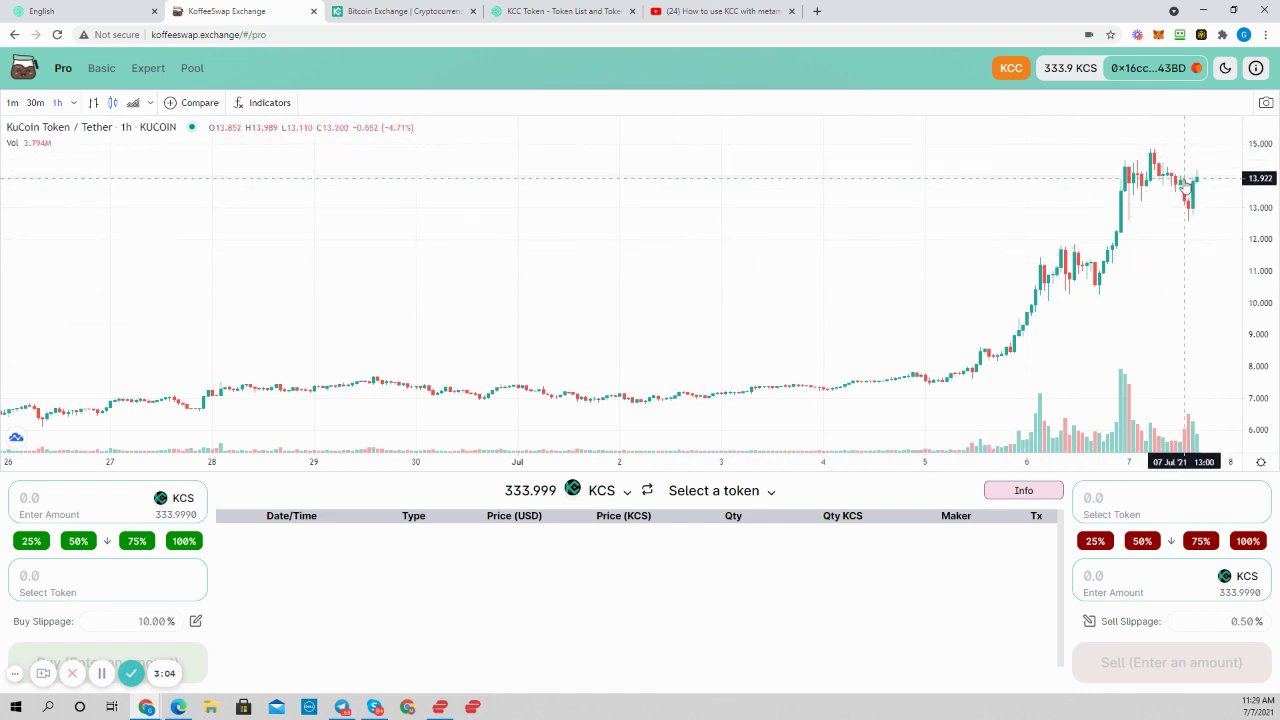
scroll(1134, 258, down, 2)
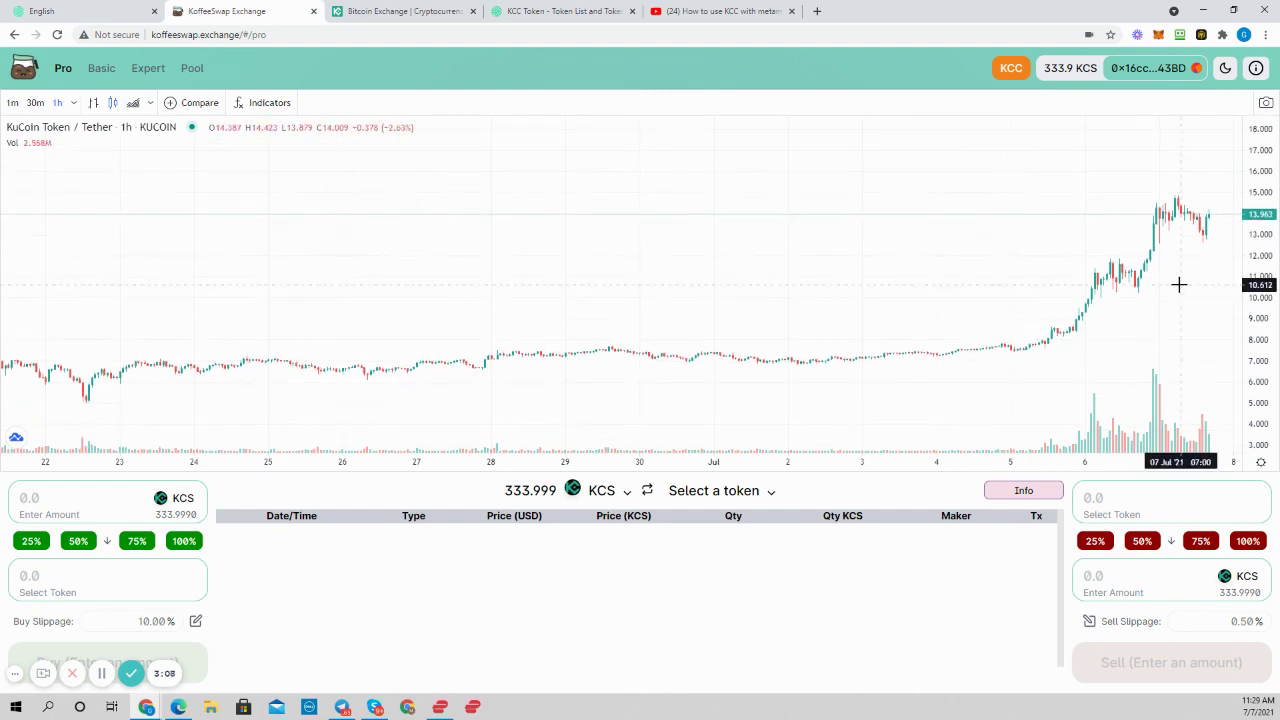
scroll(1040, 265, up, 3)
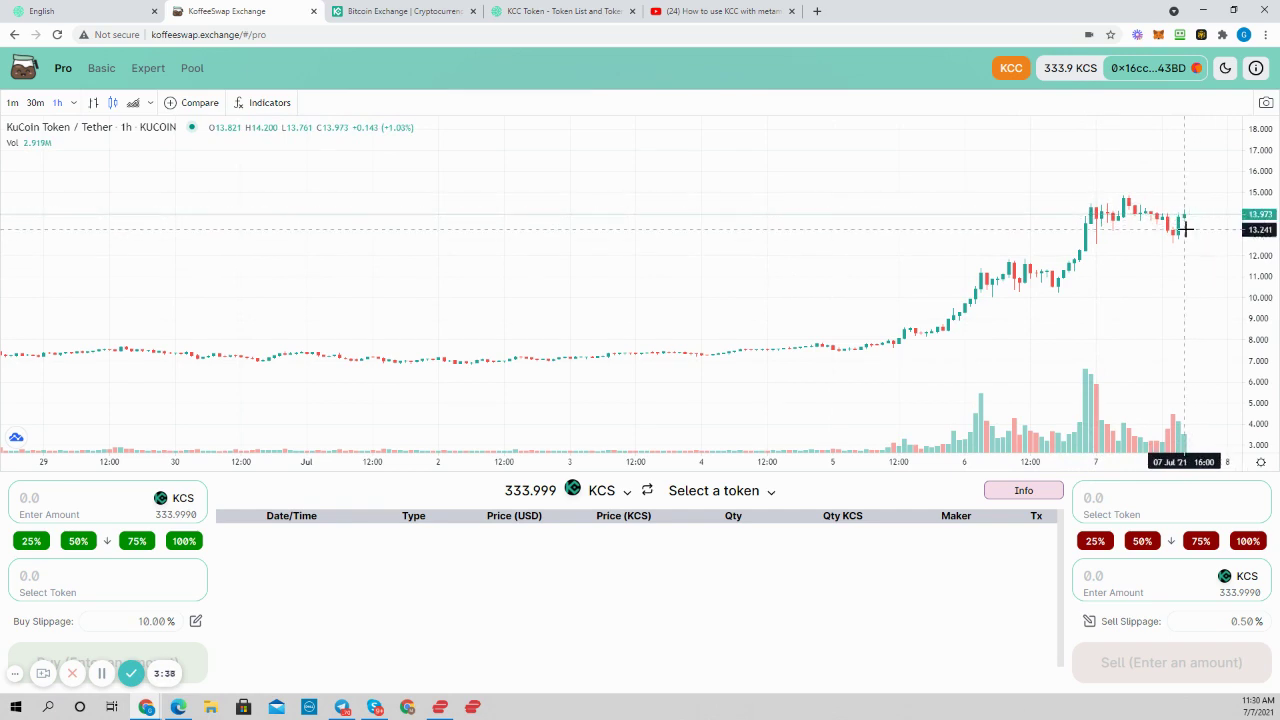
Choose KOFFEE as the destination token so the chart shows KoffeeSwap Token in KCS.
click(767, 495)
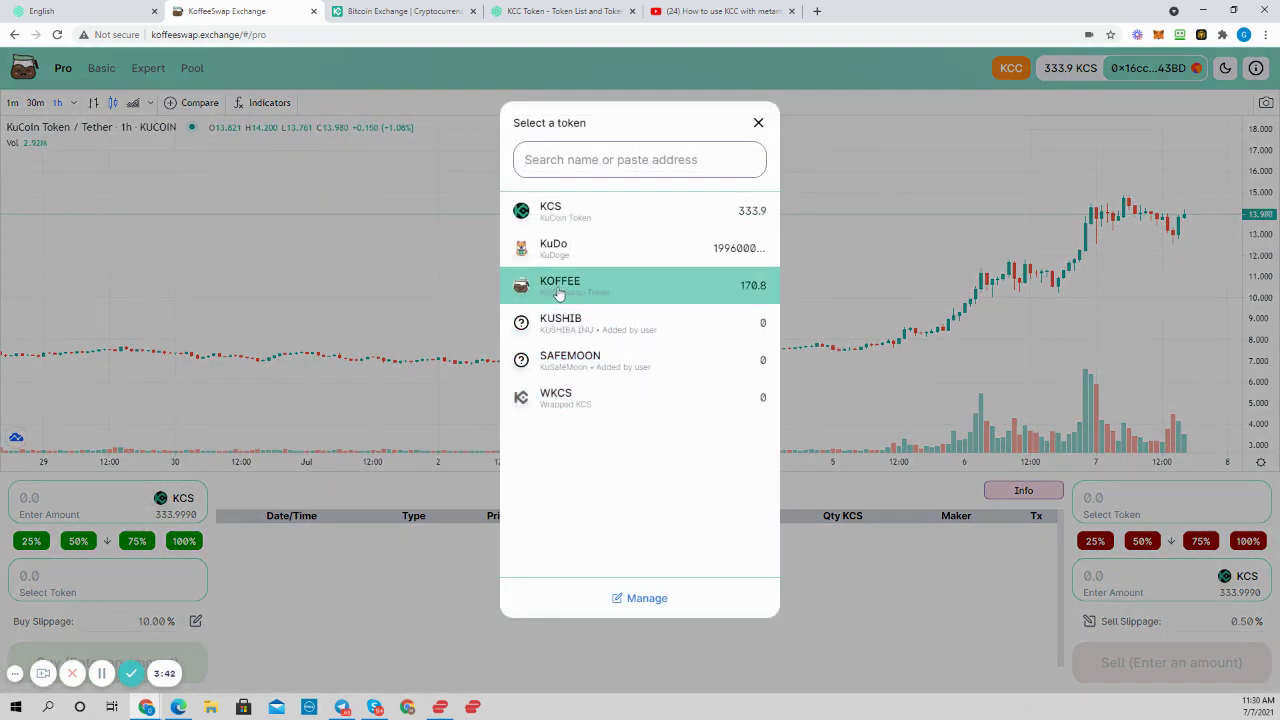
click(805, 372)
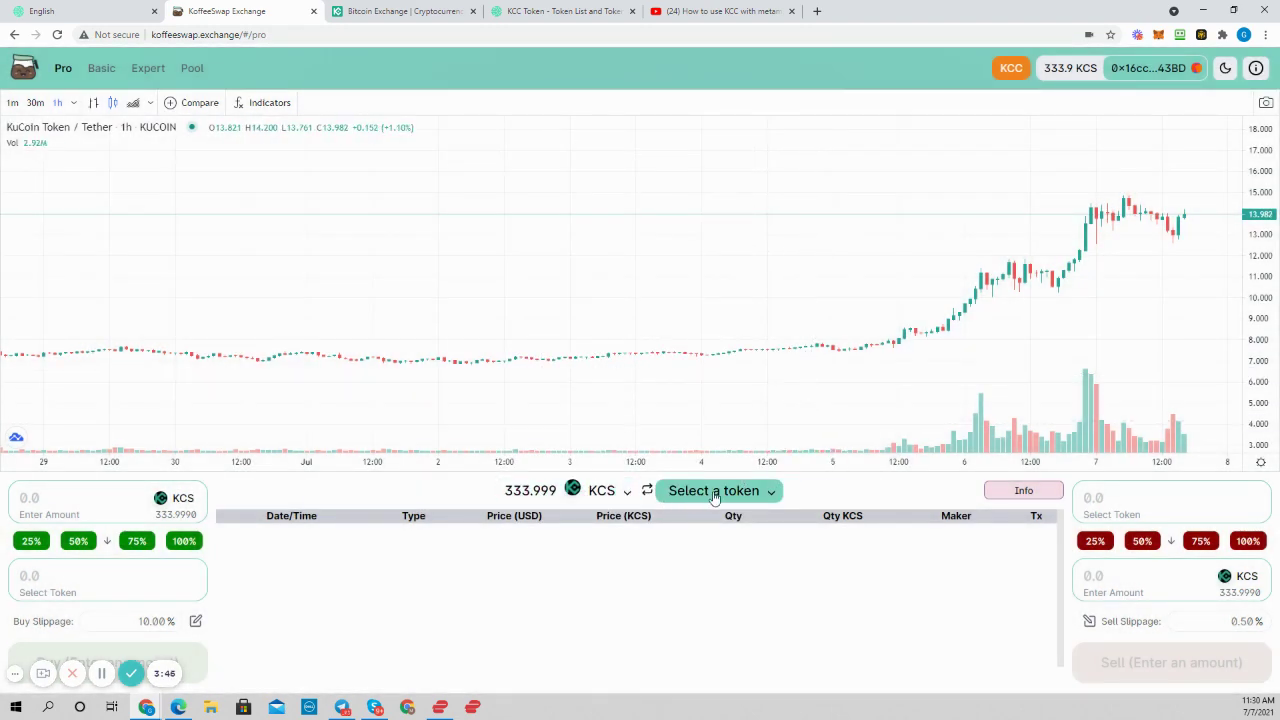
click(771, 495)
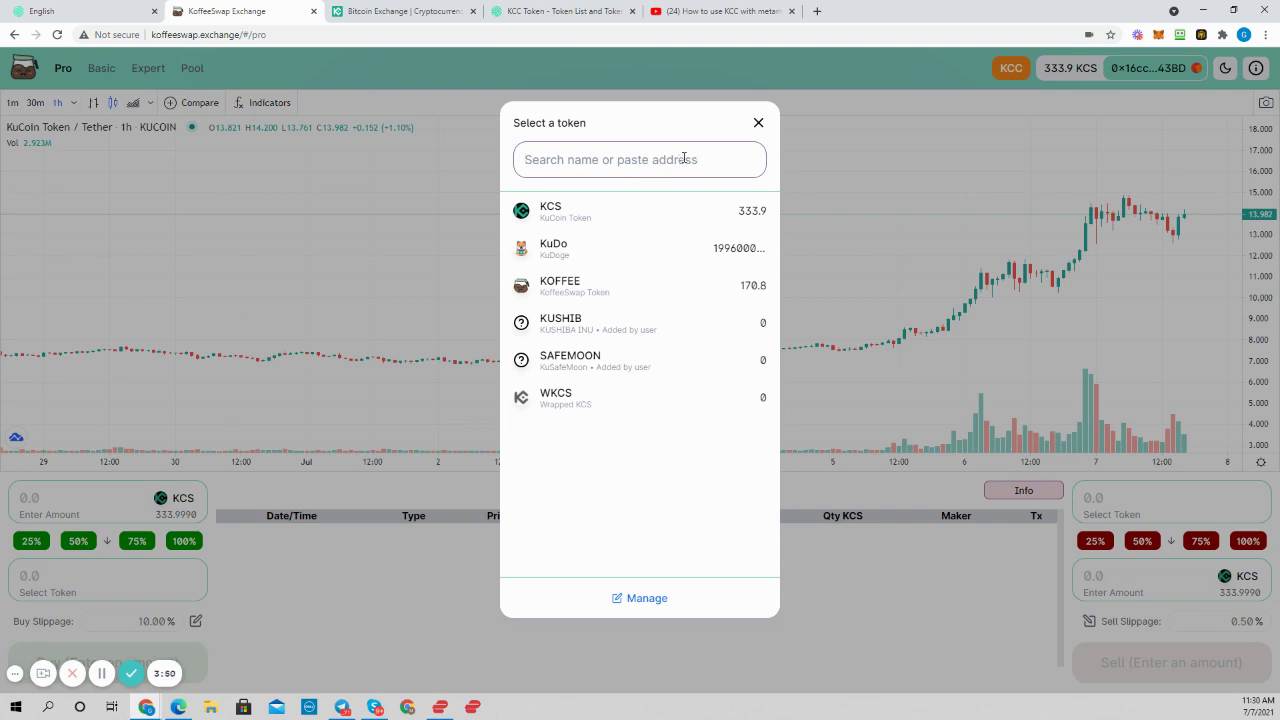
click(557, 289)
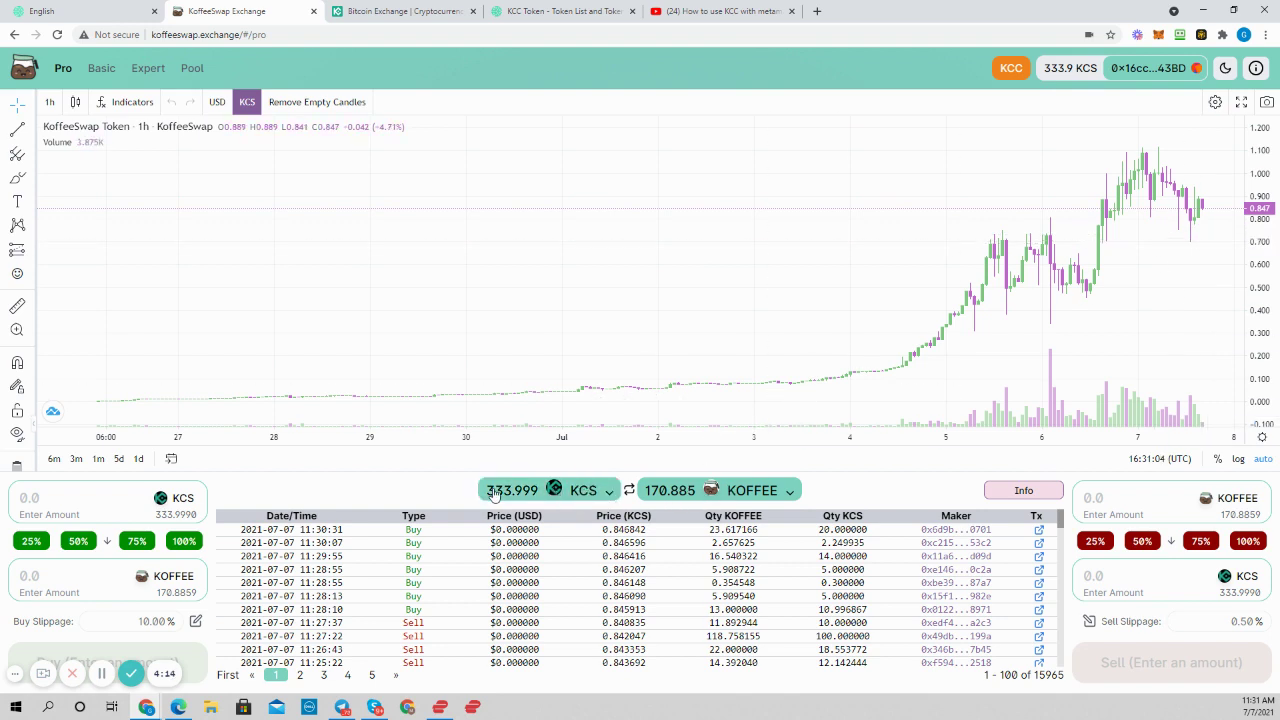
Flip the pair to KOFFEE/KCS and back to KCS/KOFFEE using the swap arrows.
click(629, 492)
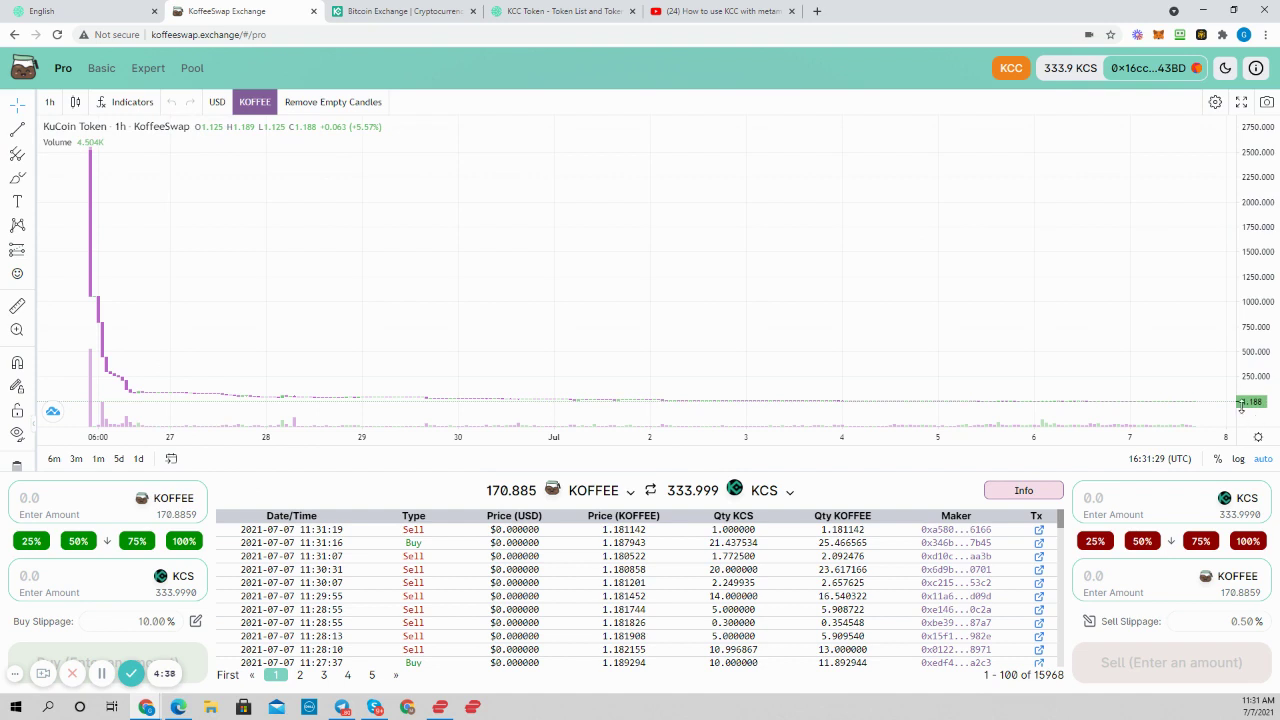
click(650, 491)
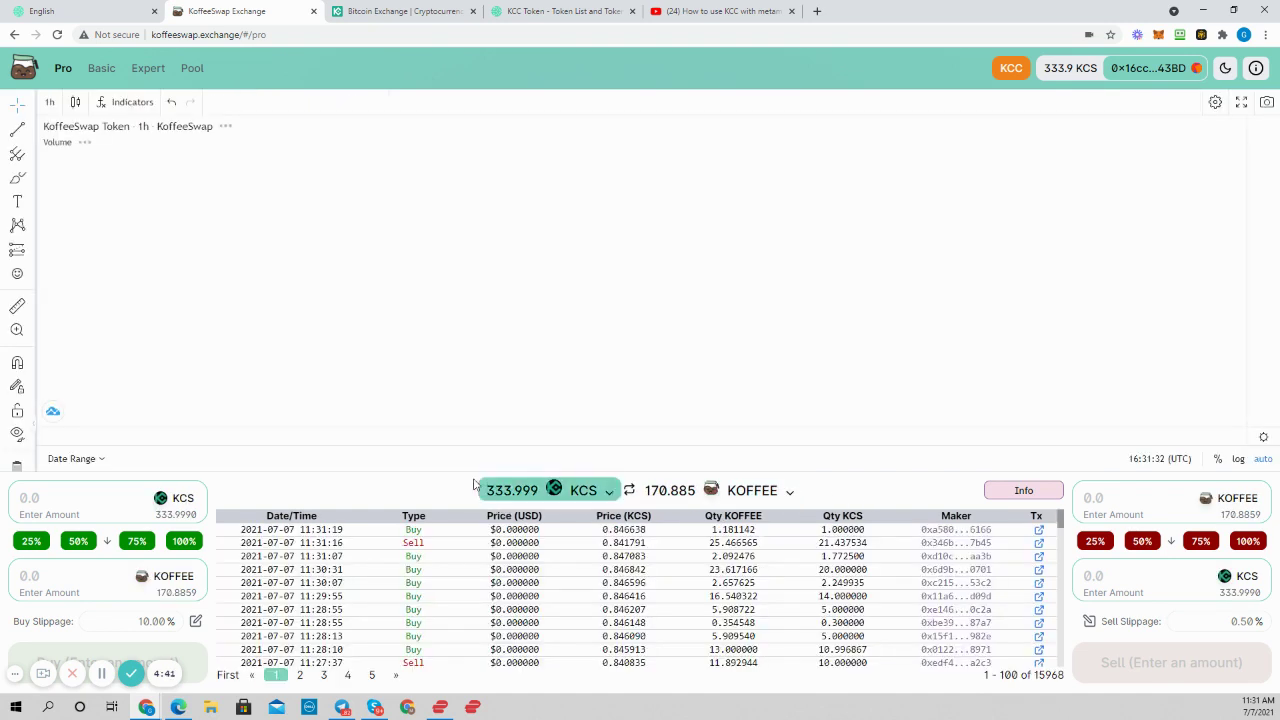
Enter 10 KCS in the buy panel, giving an estimate of about 11.778 KOFFEE.
click(74, 502)
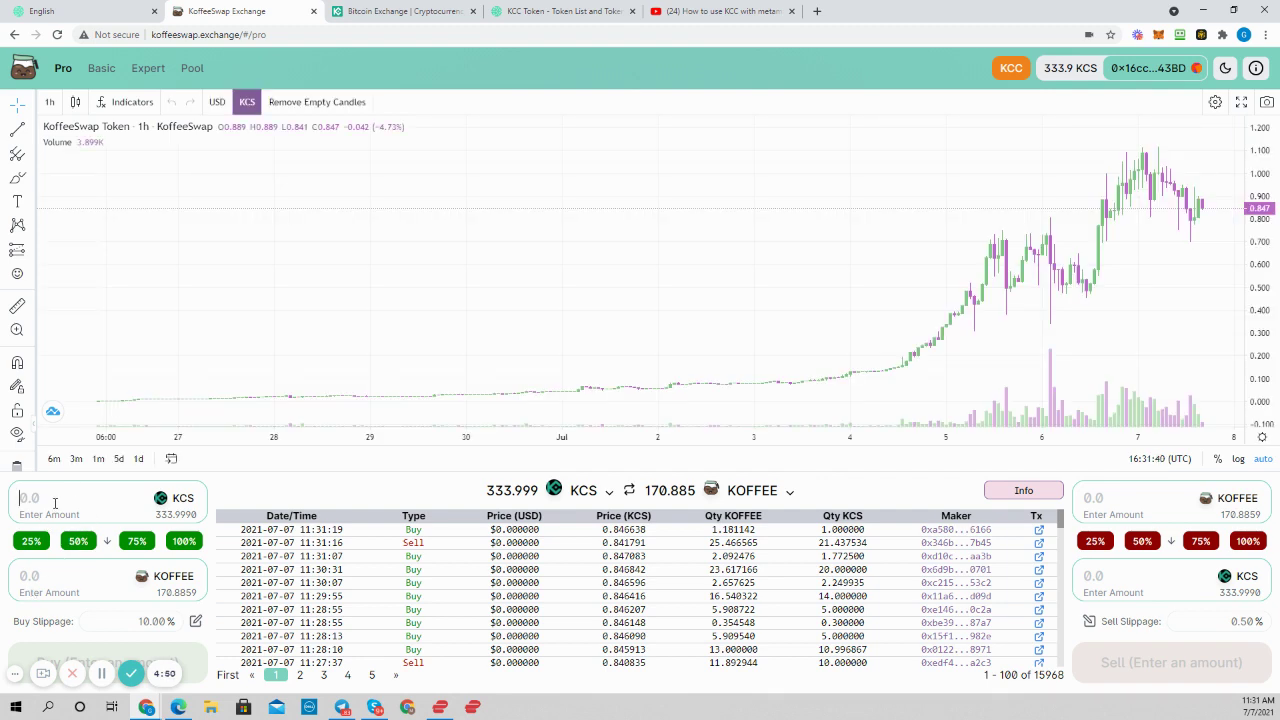
text(10)
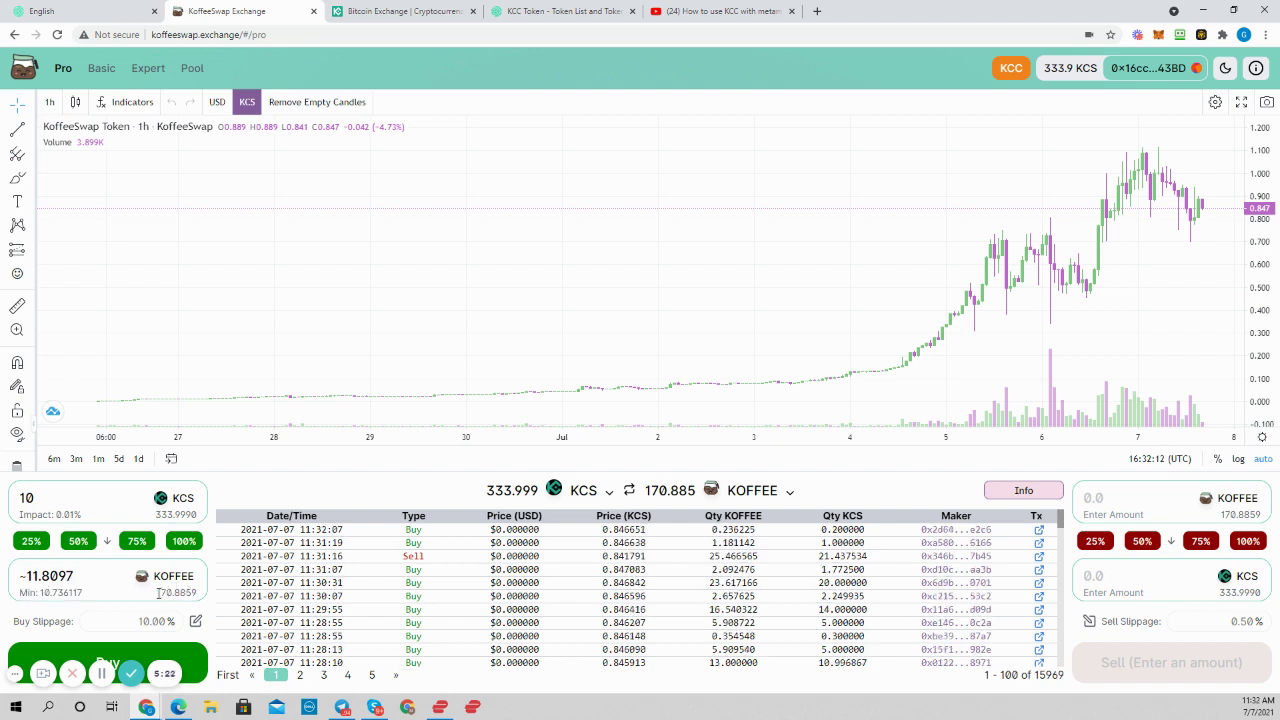
drag(158, 592, 198, 592)
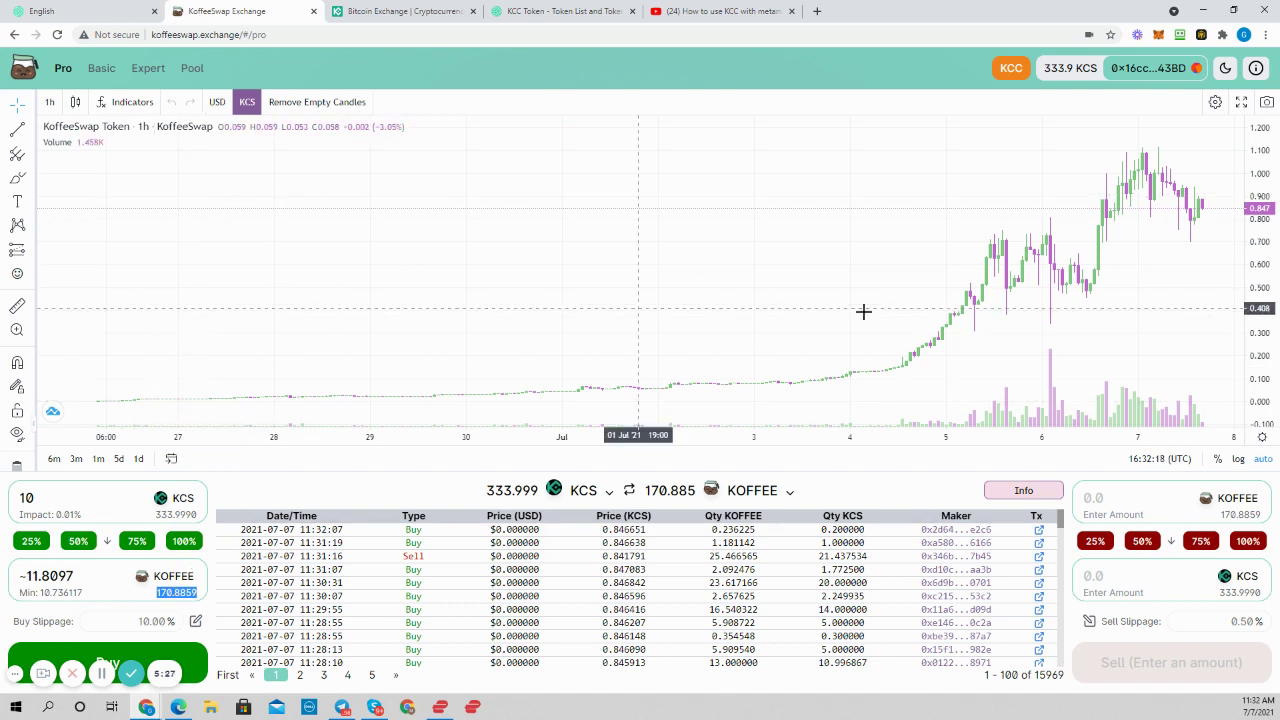
scroll(1018, 243, up, 3)
scroll(1018, 243, down, 3)
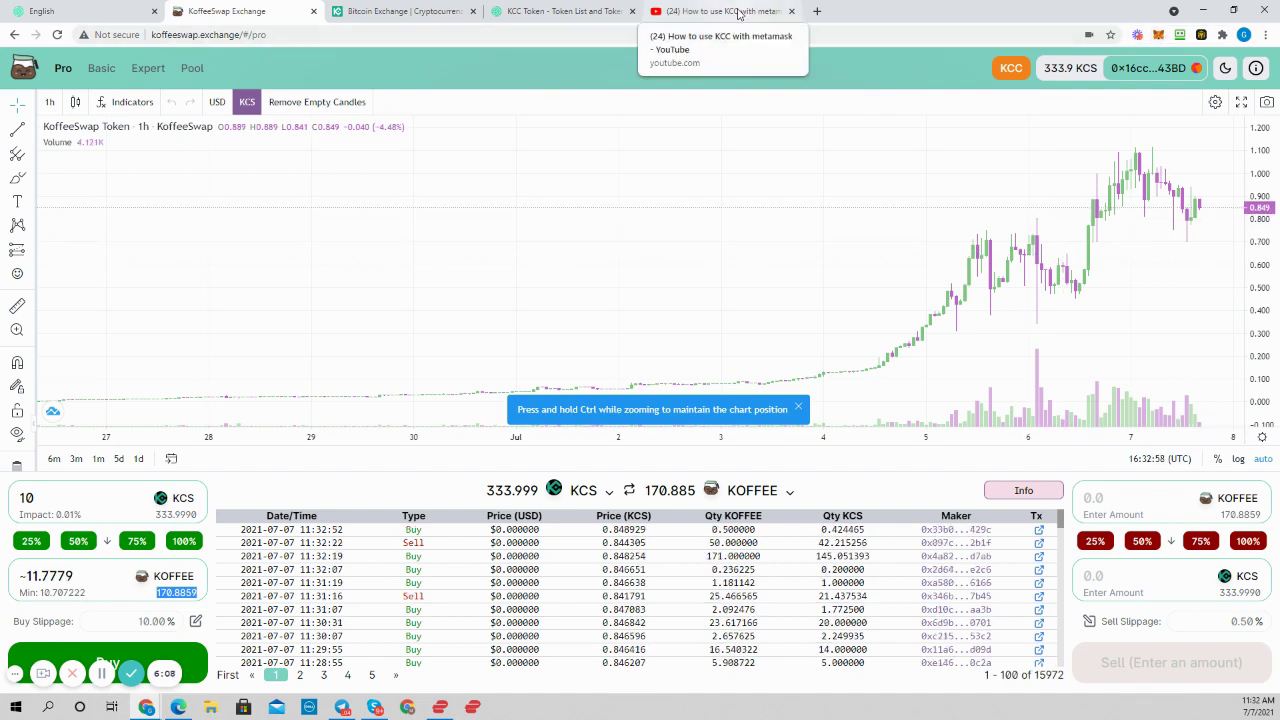
Open MetaMask and confirm the wallet is on the KCC-MAINNET network.
click(1158, 35)
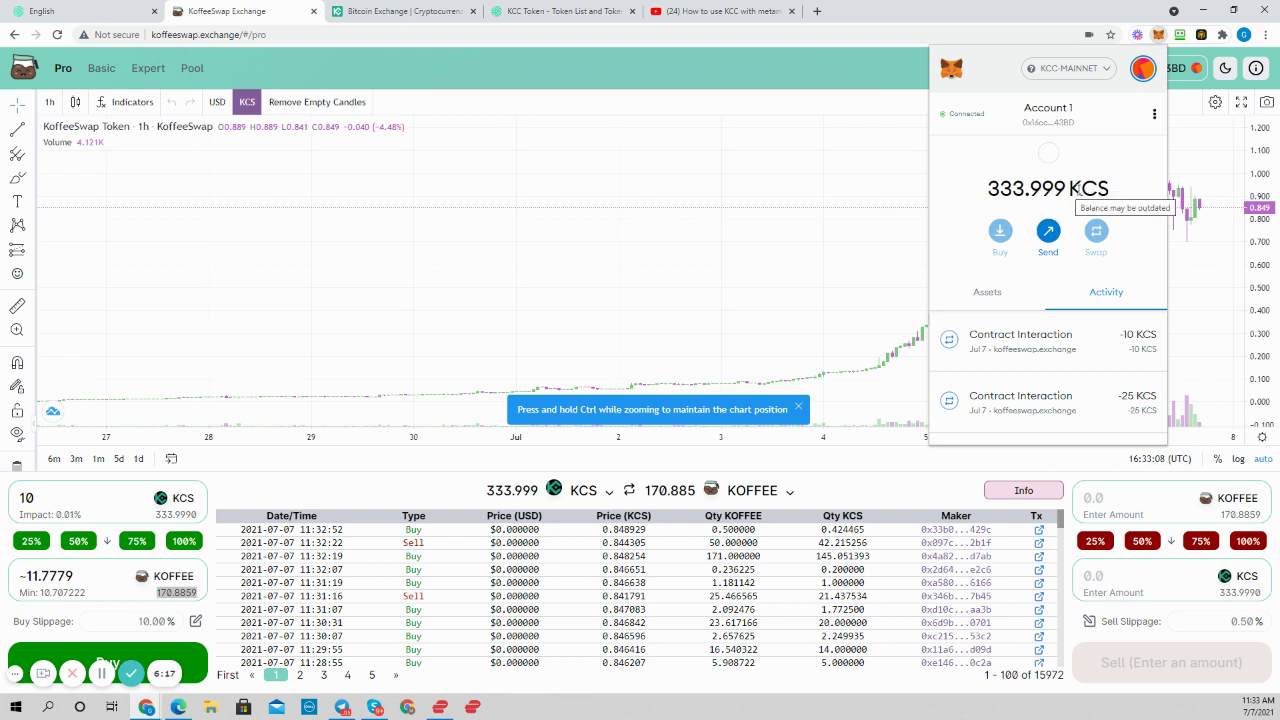
click(1107, 70)
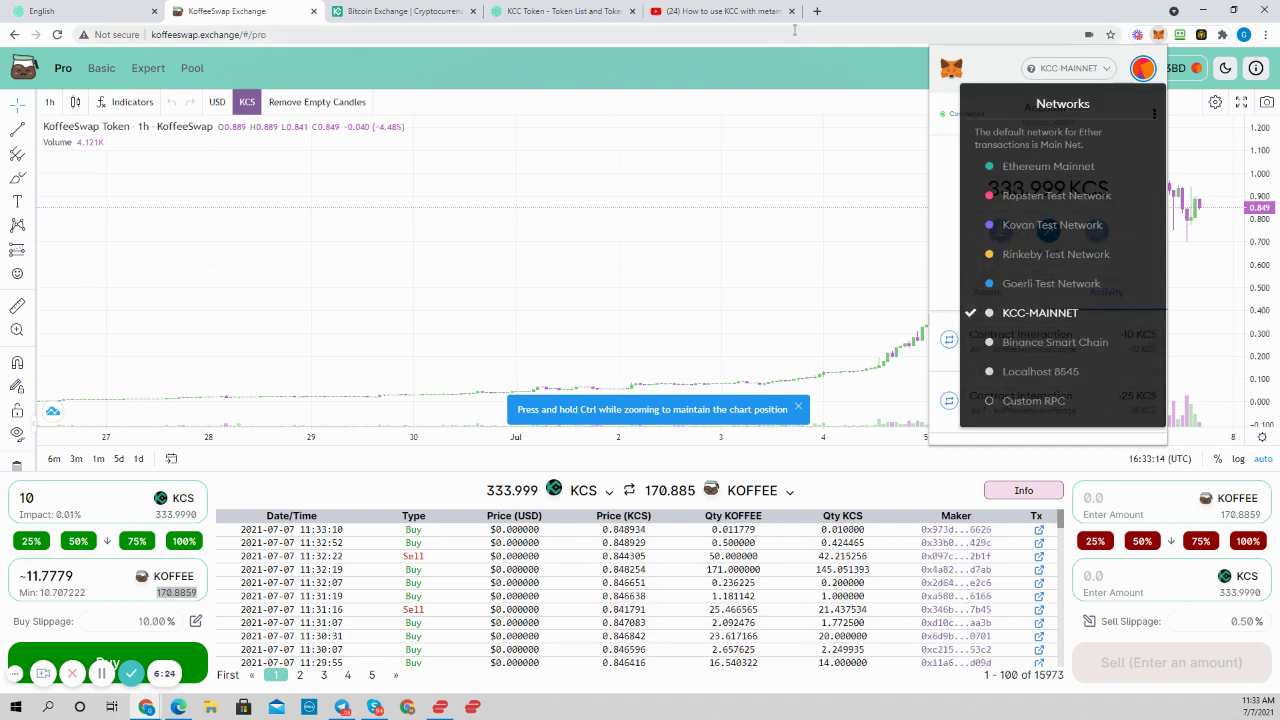
click(705, 12)
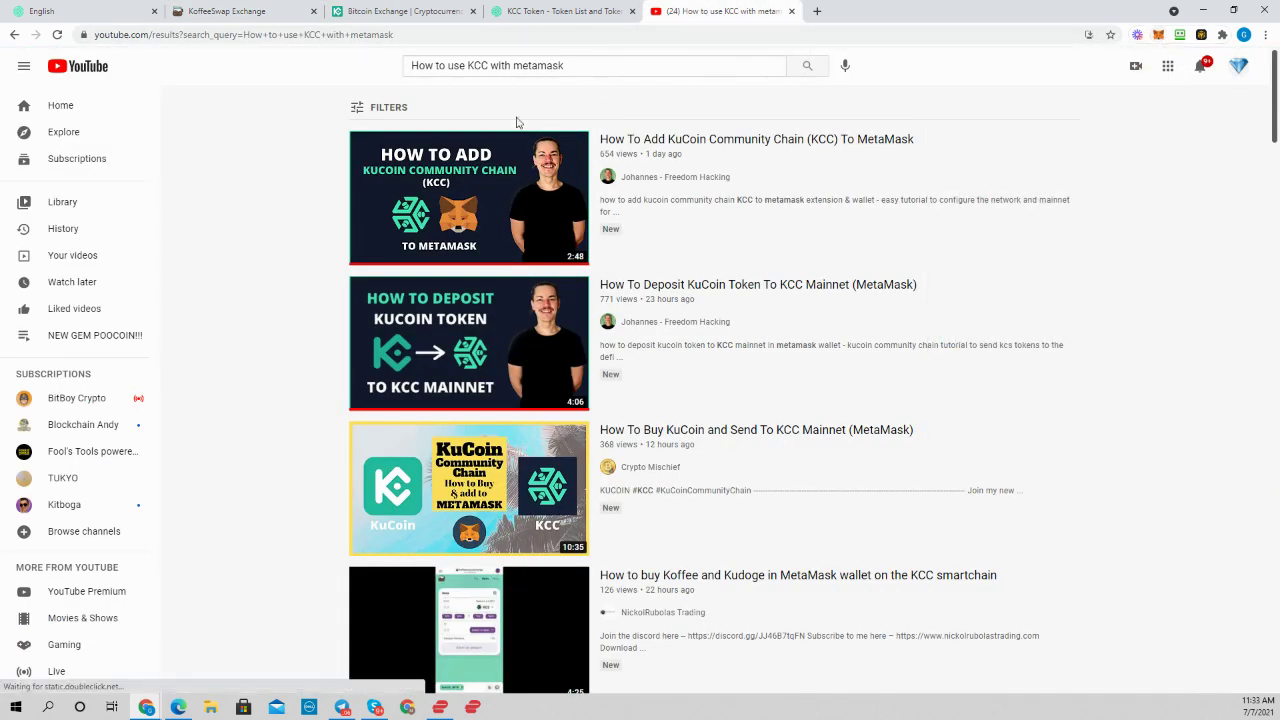
drag(585, 65, 406, 65)
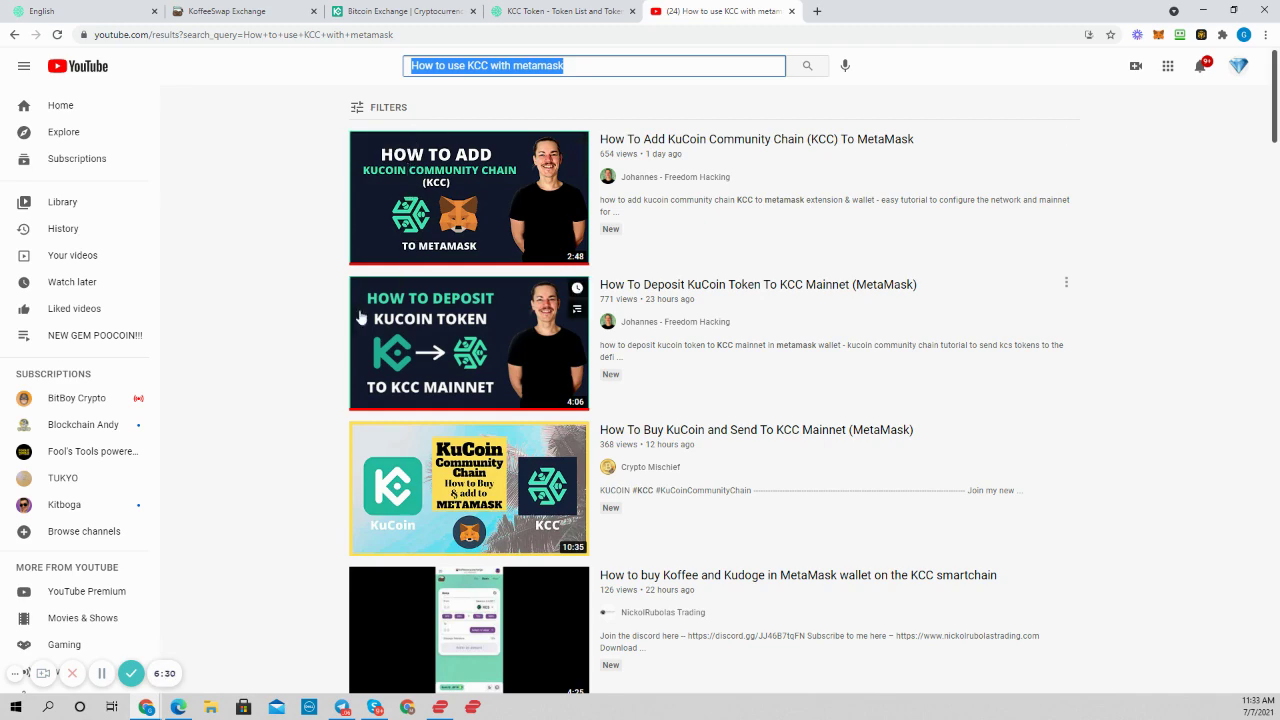
scroll(325, 290, down, 2)
scroll(420, 240, up, 2)
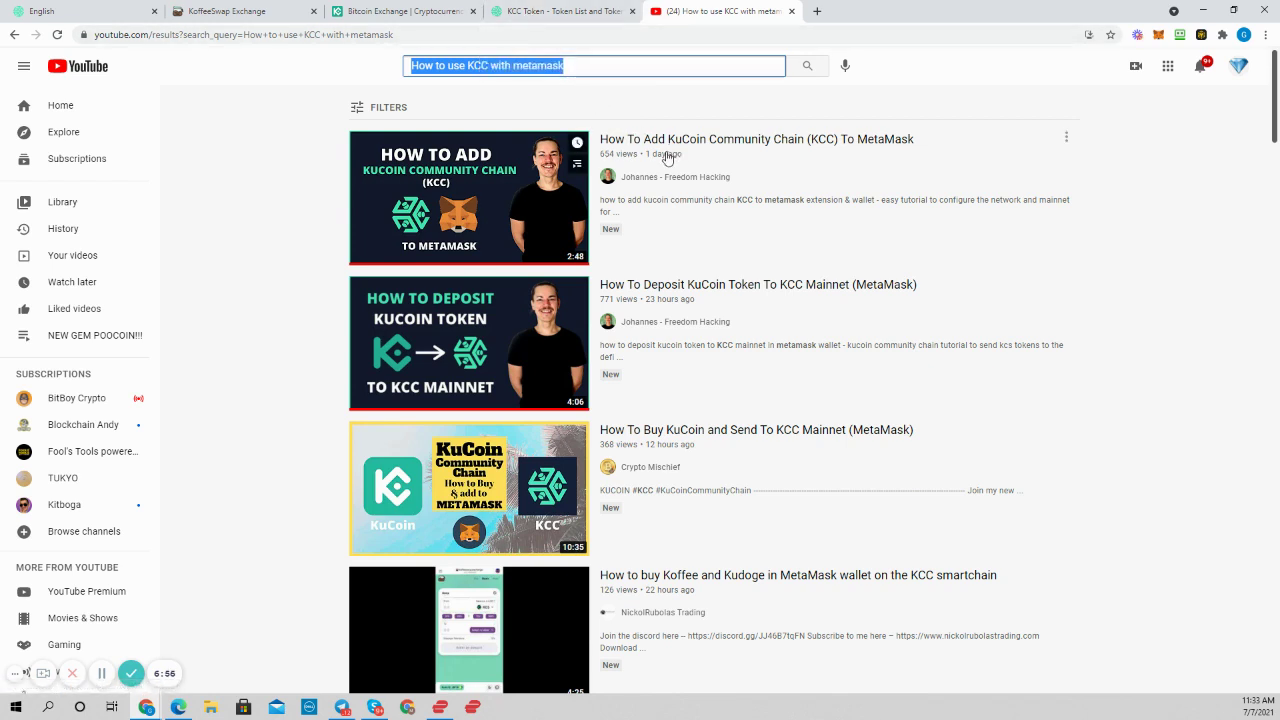
Switch to the KoffeeSwap Token page in KCC Explorer and look over its base URL.
click(535, 12)
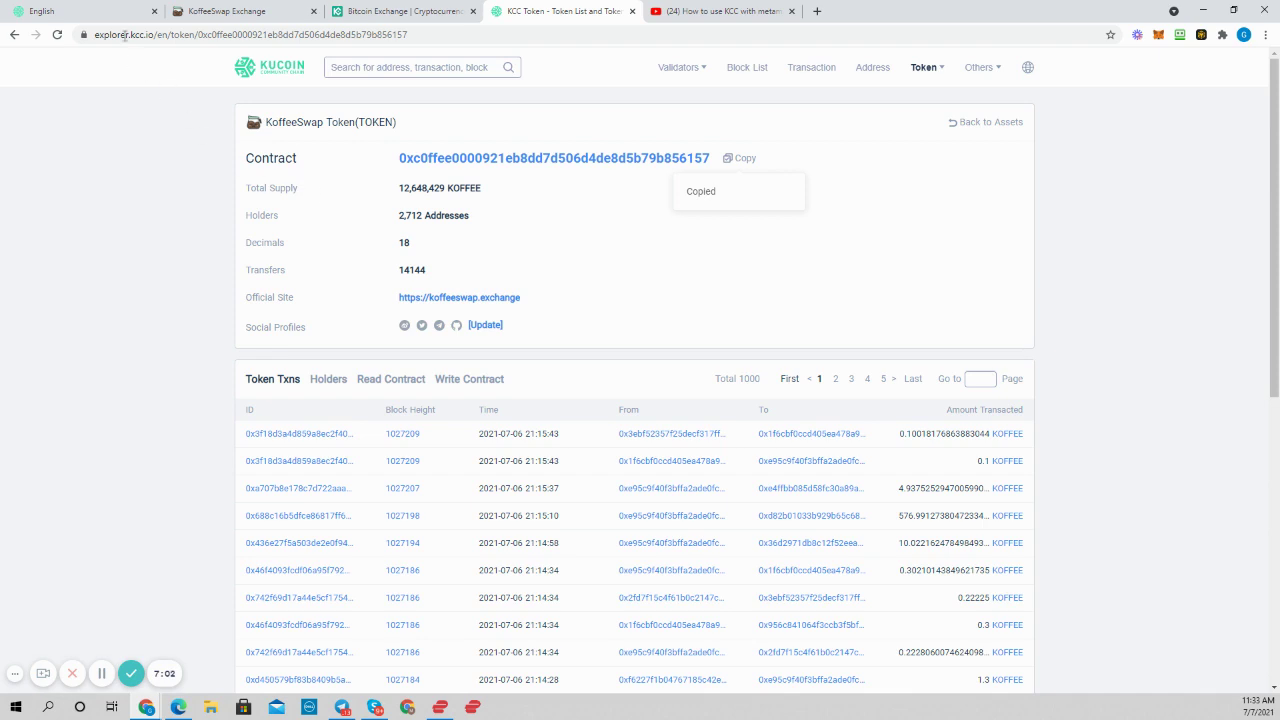
drag(93, 34, 198, 36)
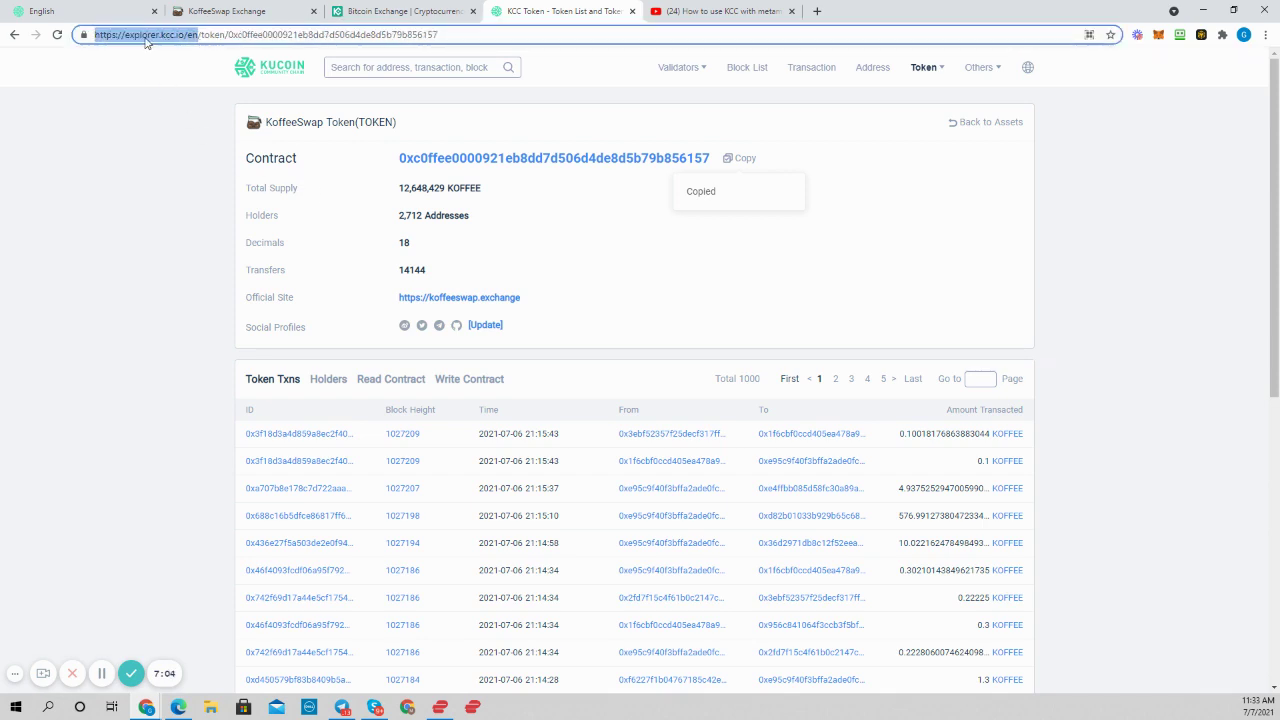
click(226, 116)
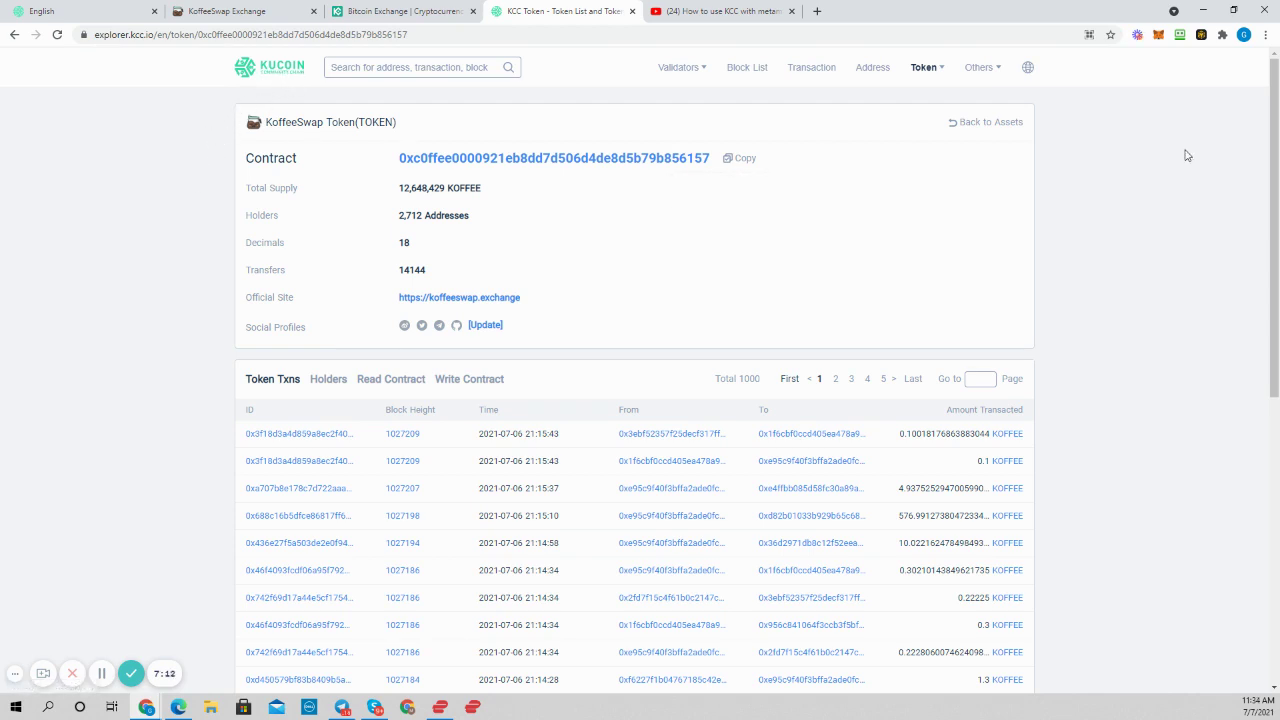
Check the account in MetaMask's options, then close the wallet to reveal the token page.
click(1159, 36)
click(1154, 116)
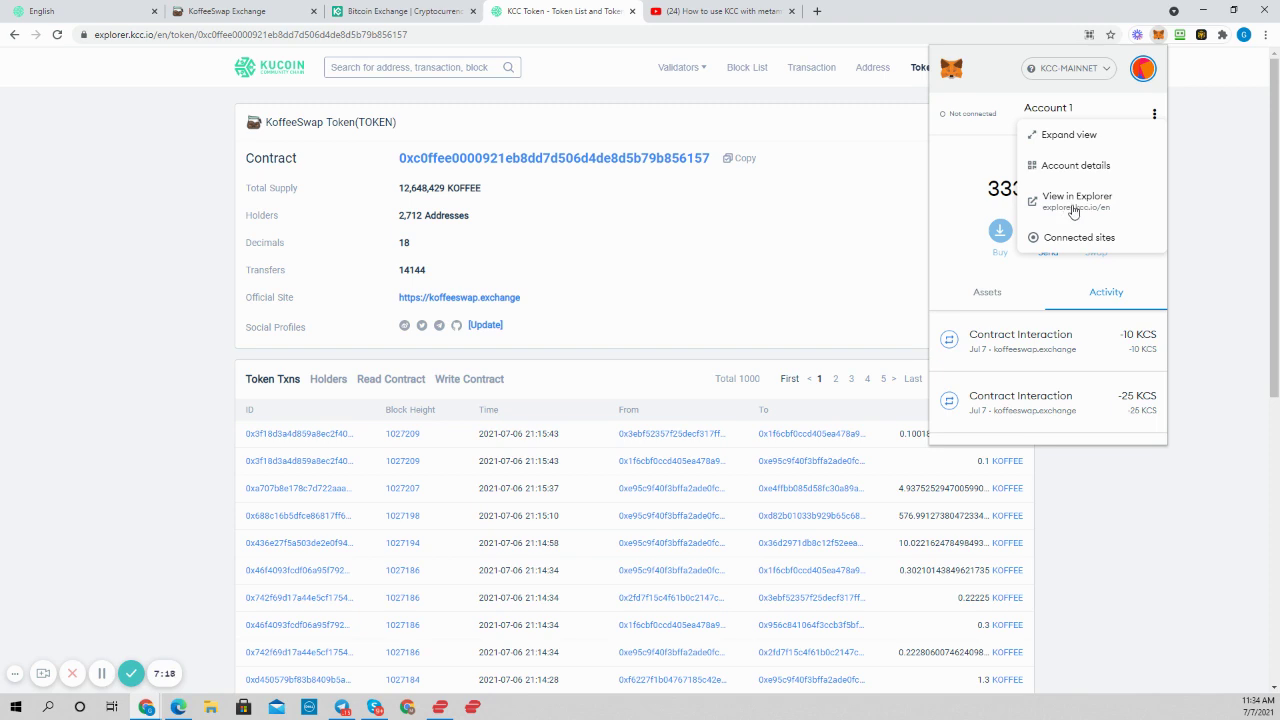
click(213, 183)
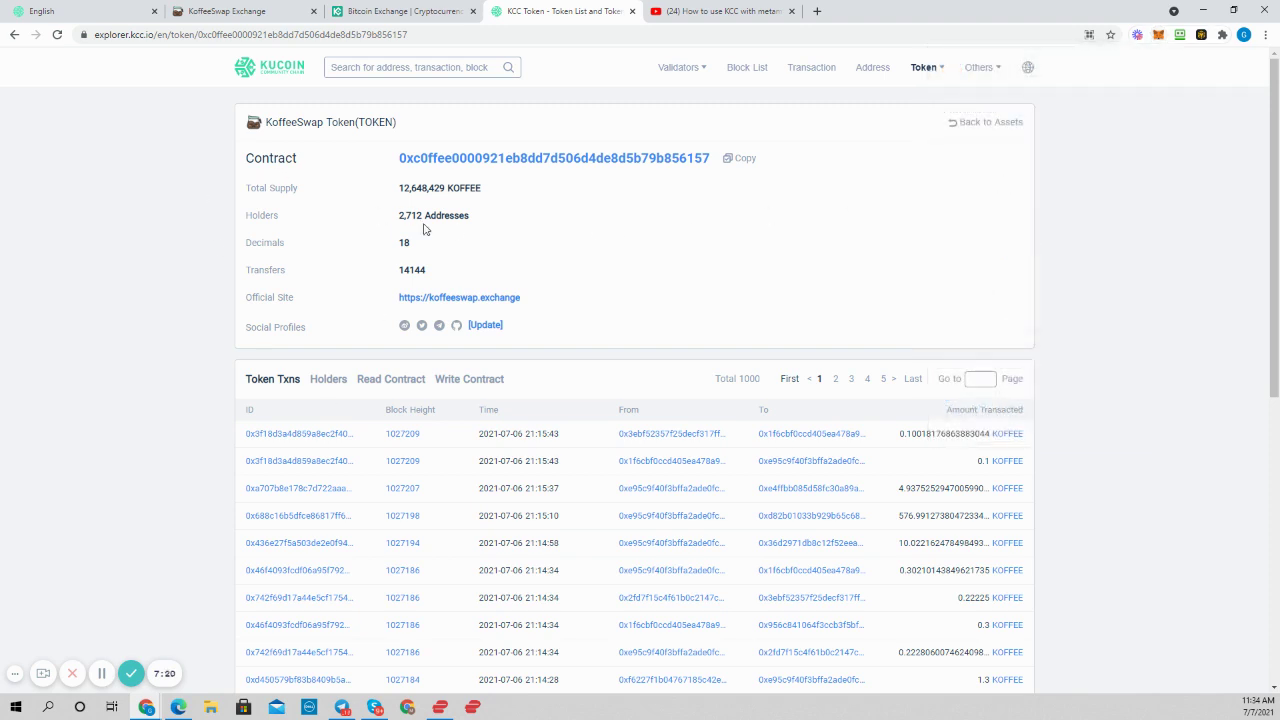
Return to KoffeeSwap's Pro view and zoom the KoffeeSwap Token chart in and out.
click(248, 14)
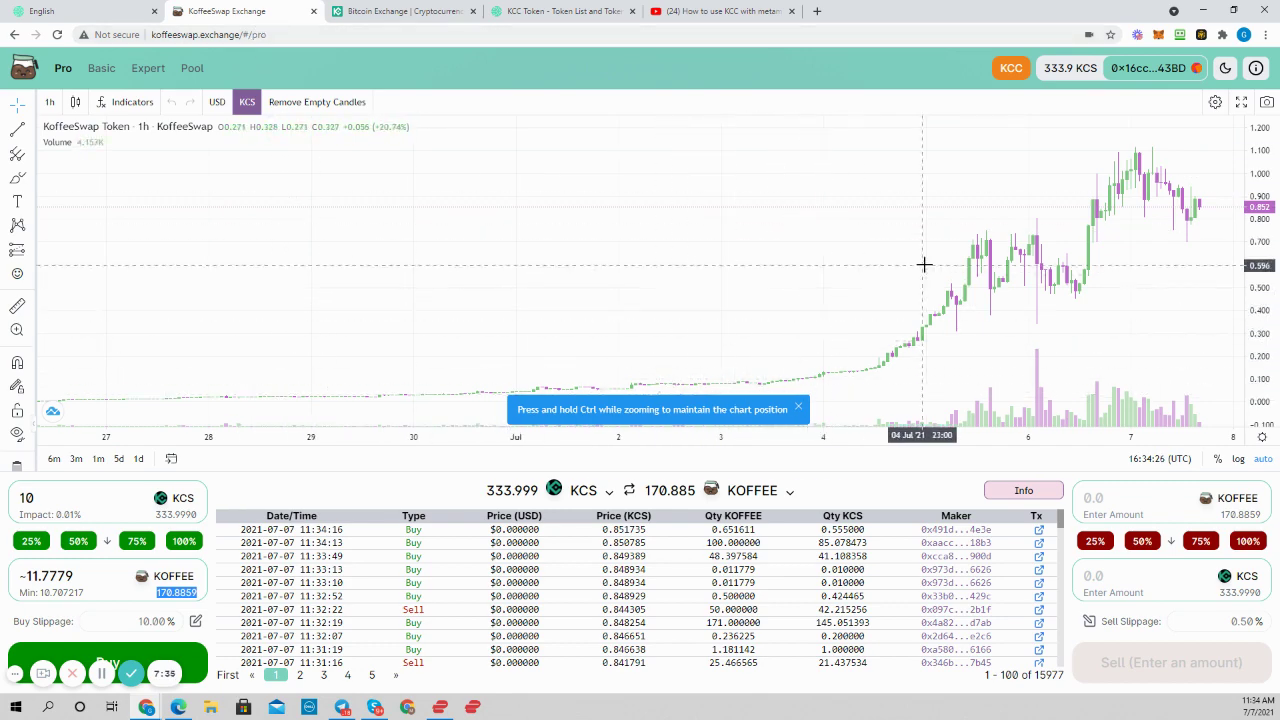
scroll(840, 258, up, 3)
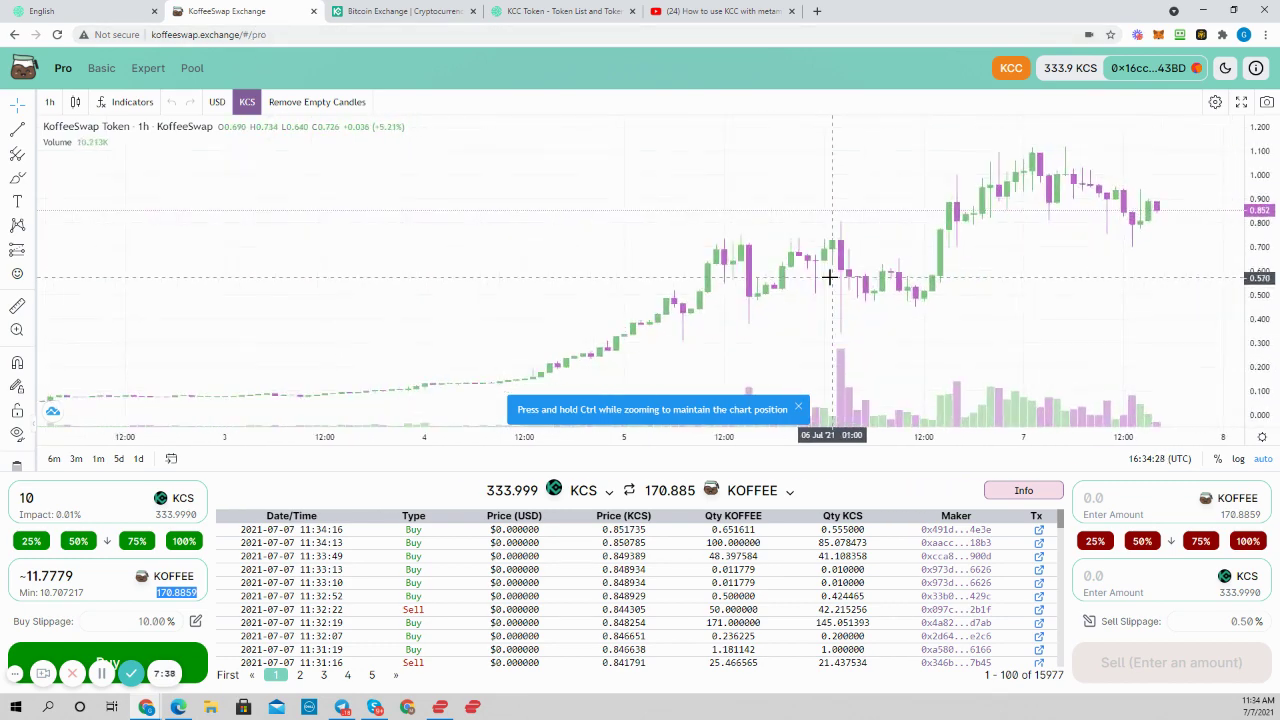
scroll(772, 257, down, 3)
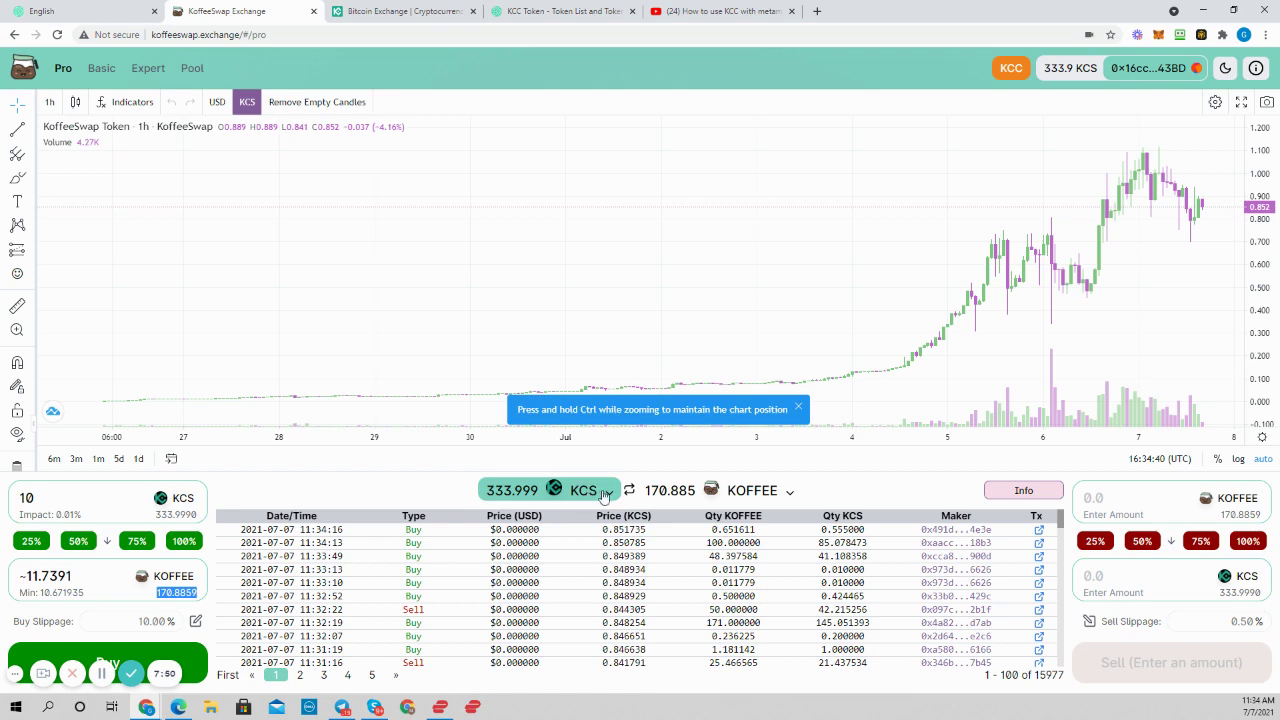
Try the KOFFEE→KCS, WKCS and KOFFEE pairings, then restore the KCS → KOFFEE pair.
click(789, 492)
click(518, 208)
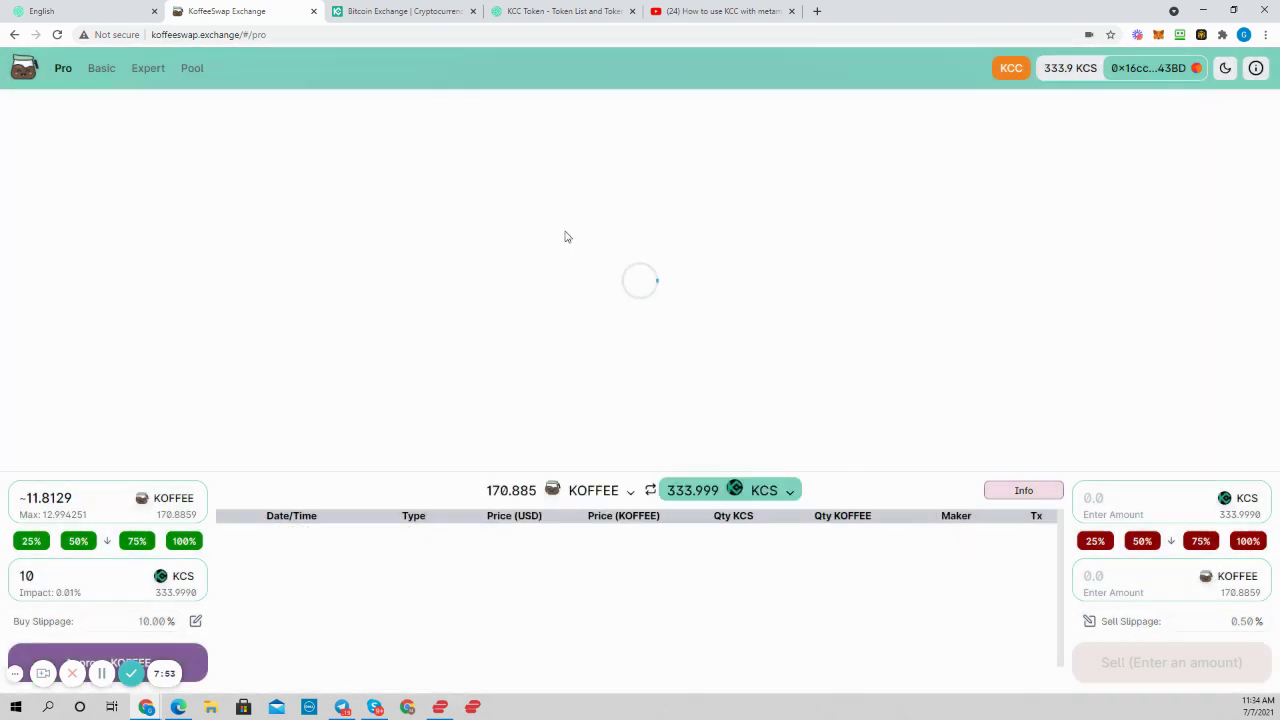
click(629, 492)
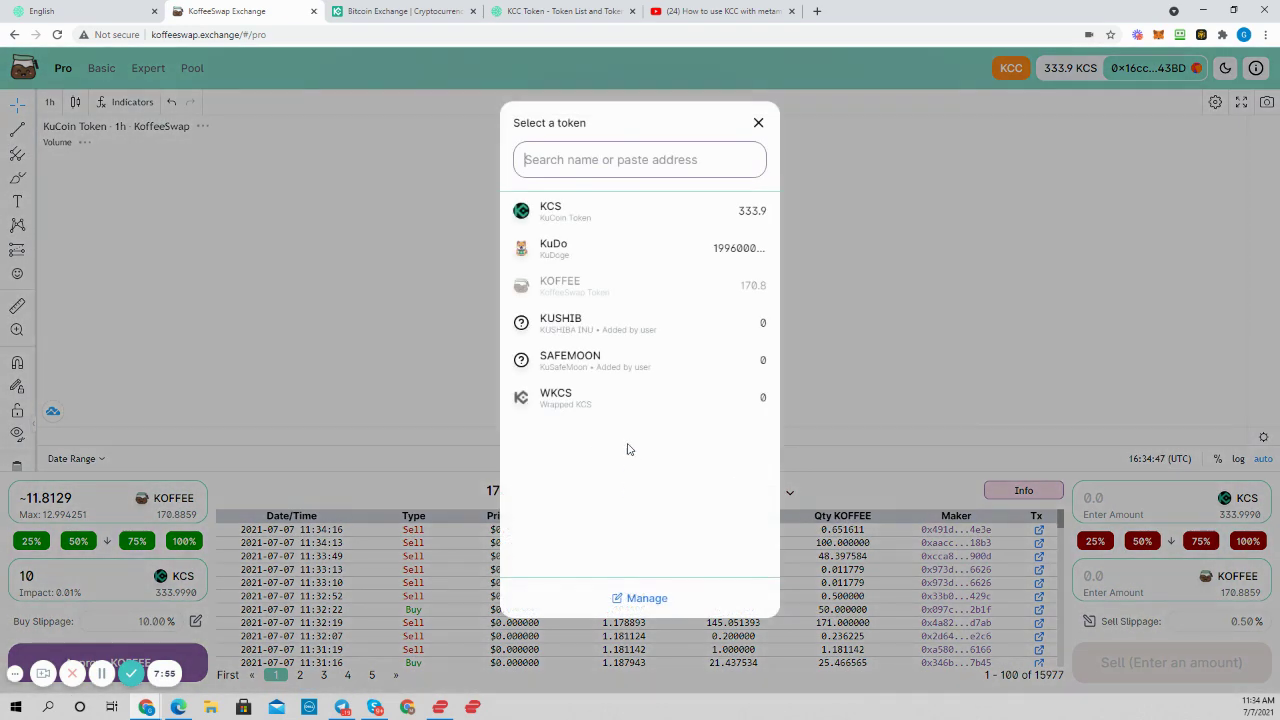
click(560, 400)
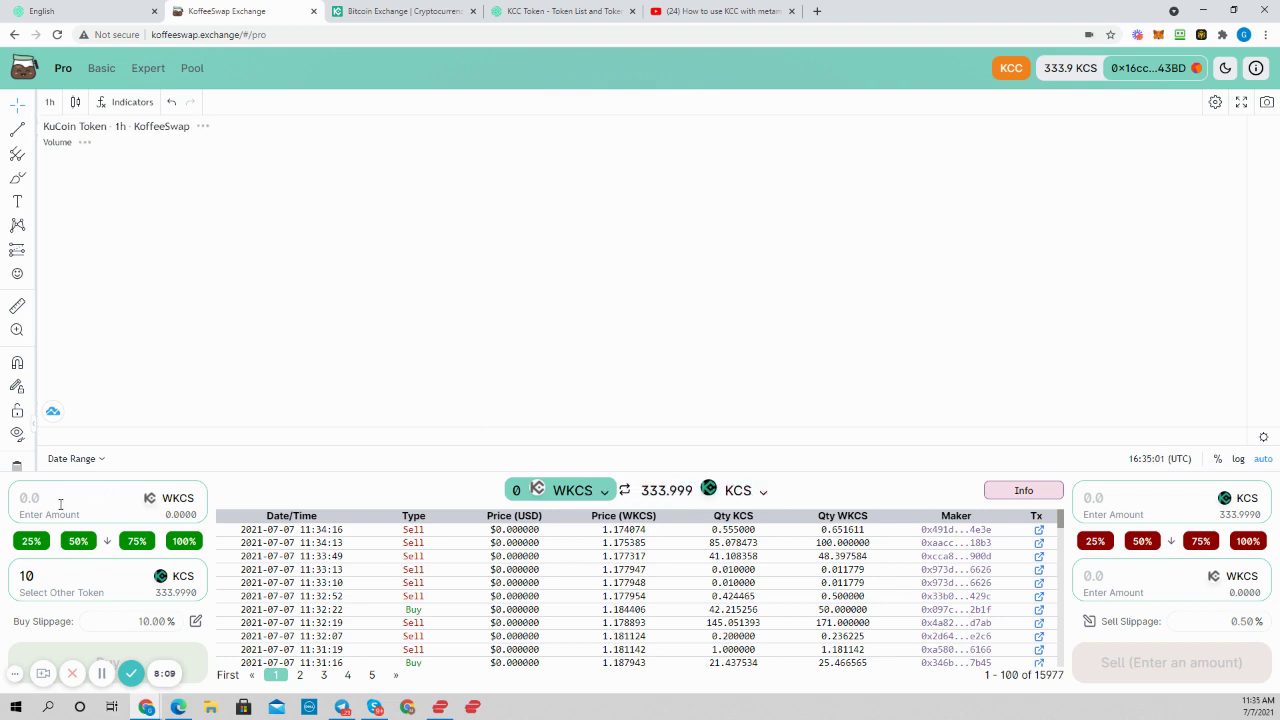
click(603, 492)
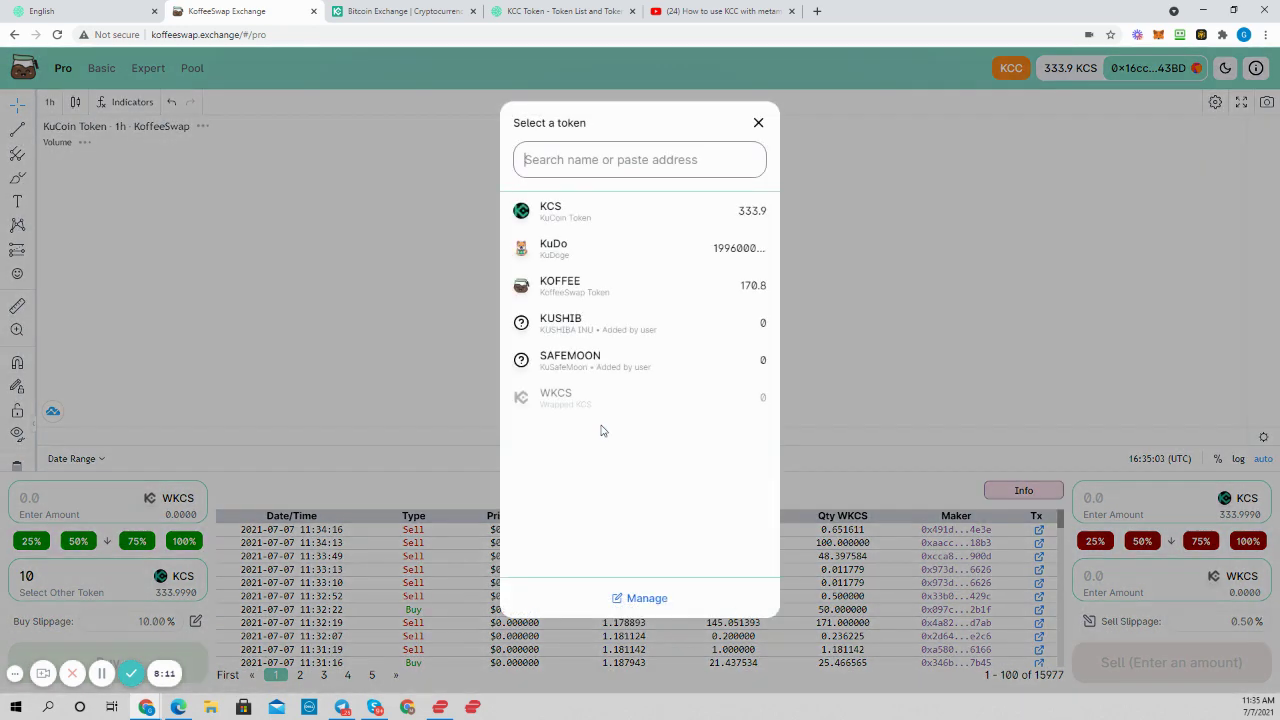
click(566, 285)
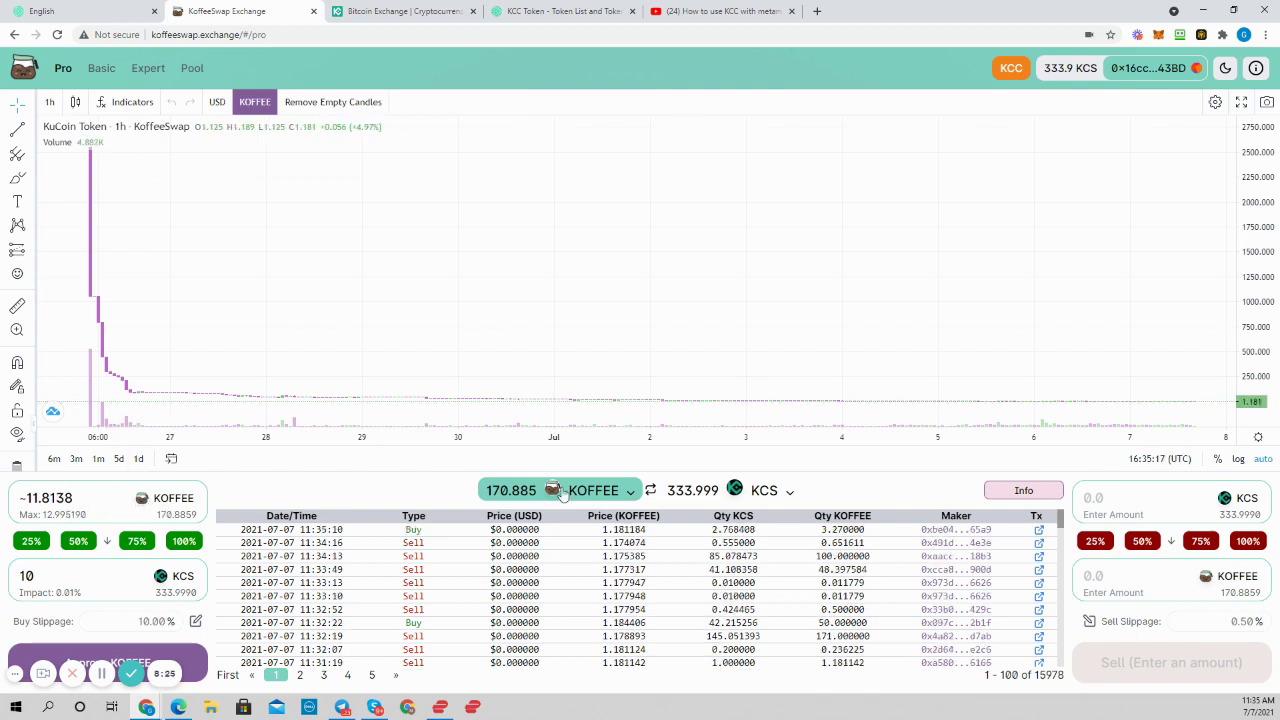
click(650, 491)
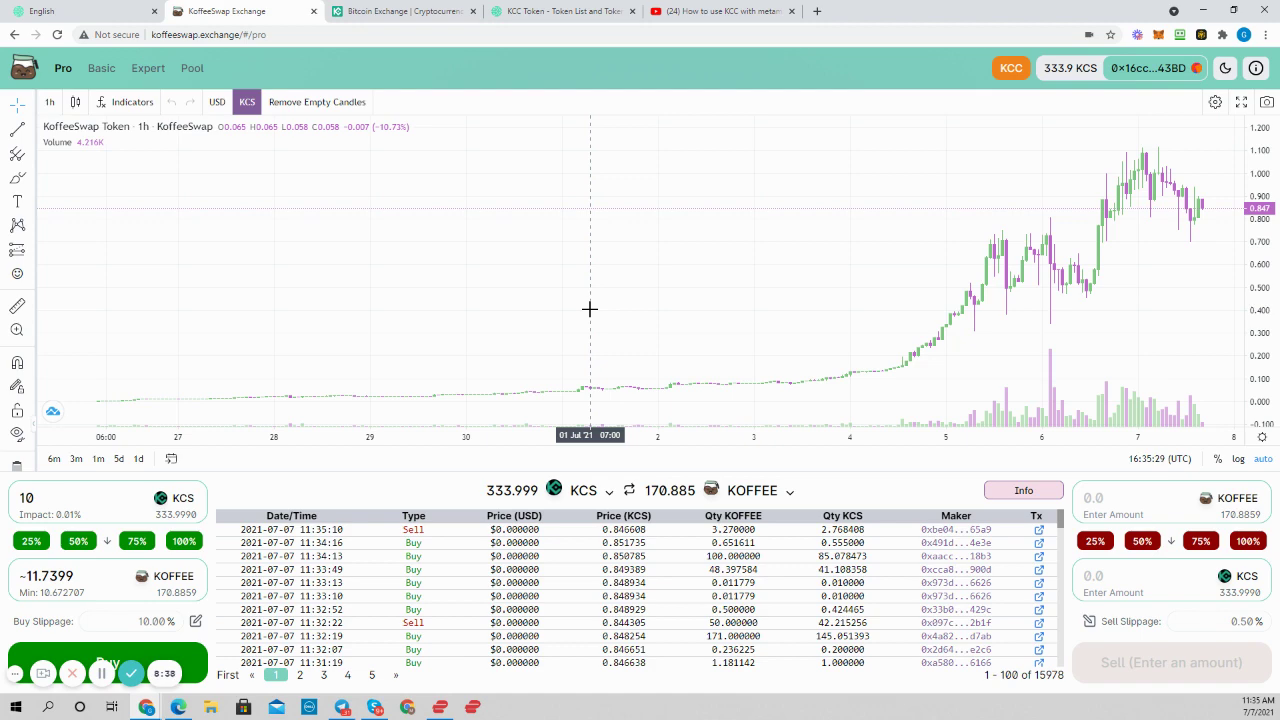
Glance at the YouTube KCC tutorial results, then go back to the KoffeeSwap trading page.
click(743, 11)
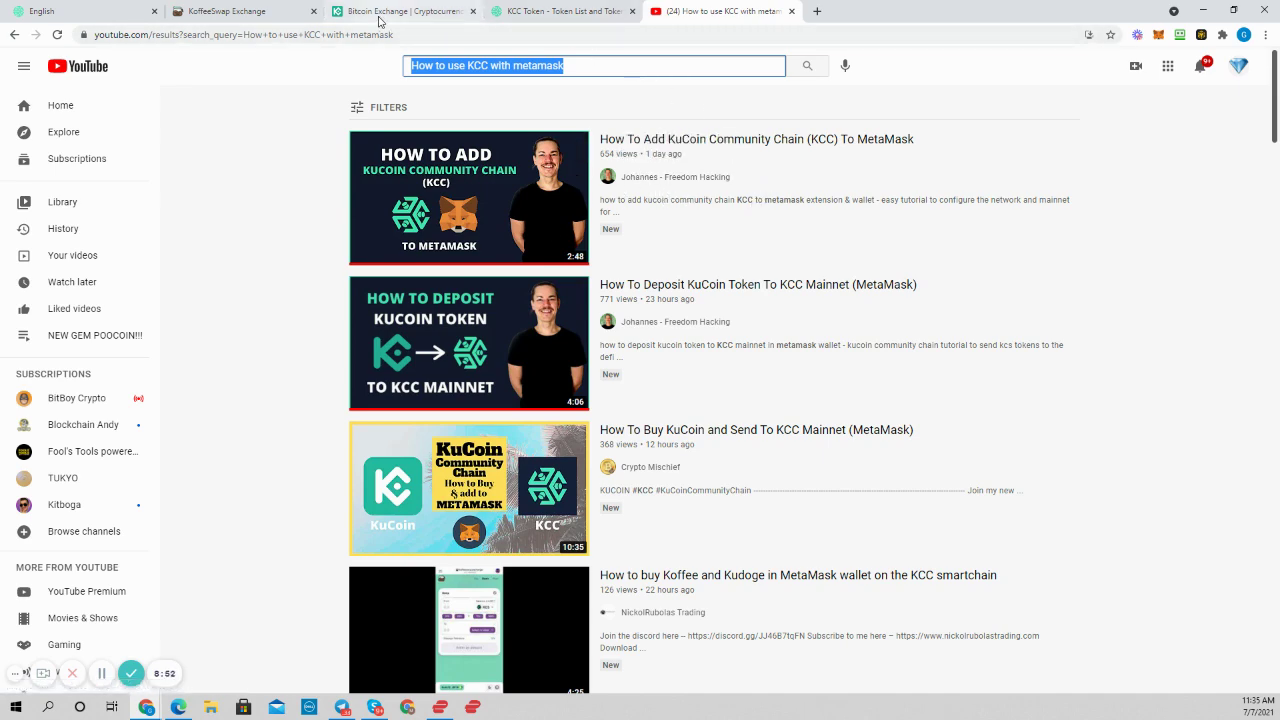
click(240, 13)
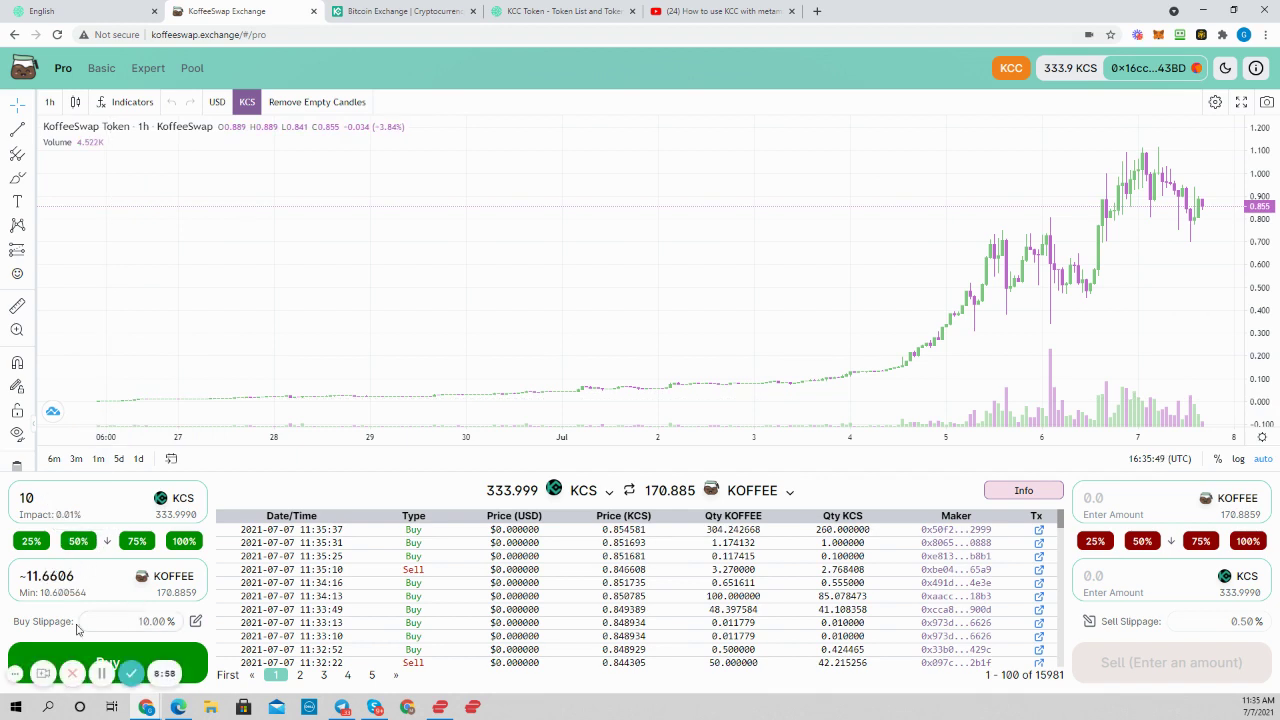
Change buy slippage from 10% to the 0.5% preset, giving an 11.602607 KOFFEE minimum.
click(195, 621)
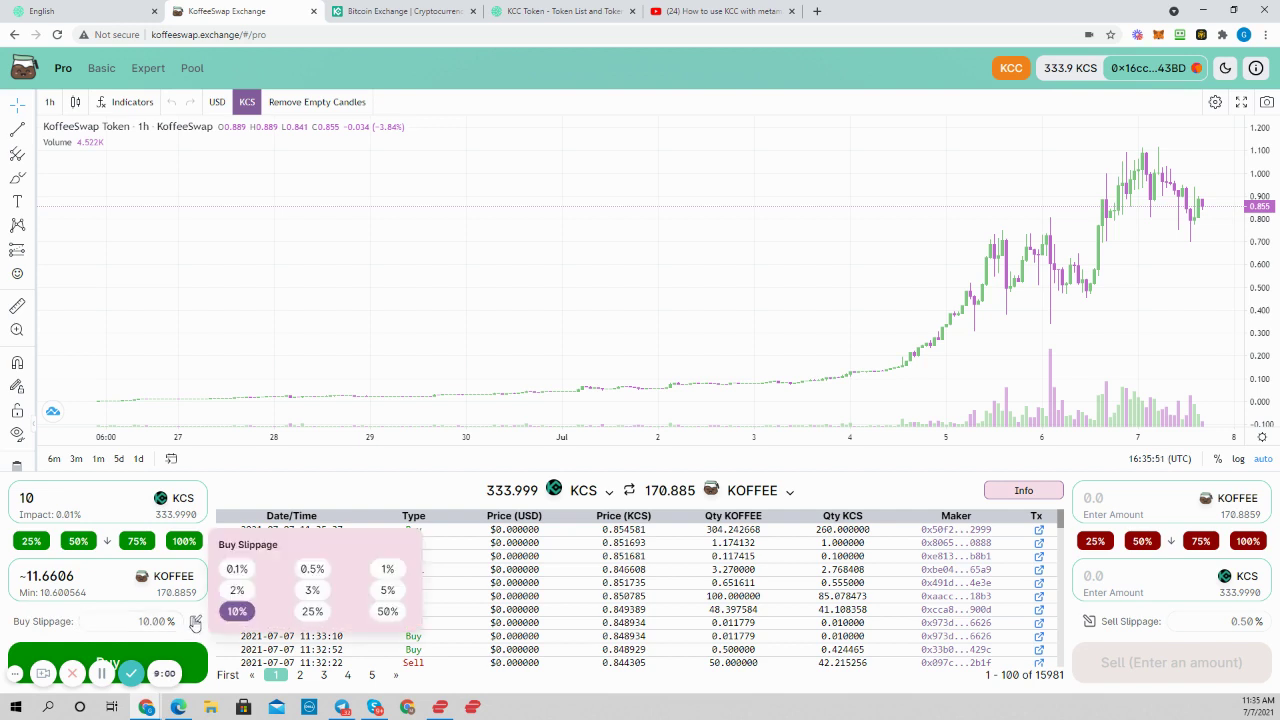
click(306, 570)
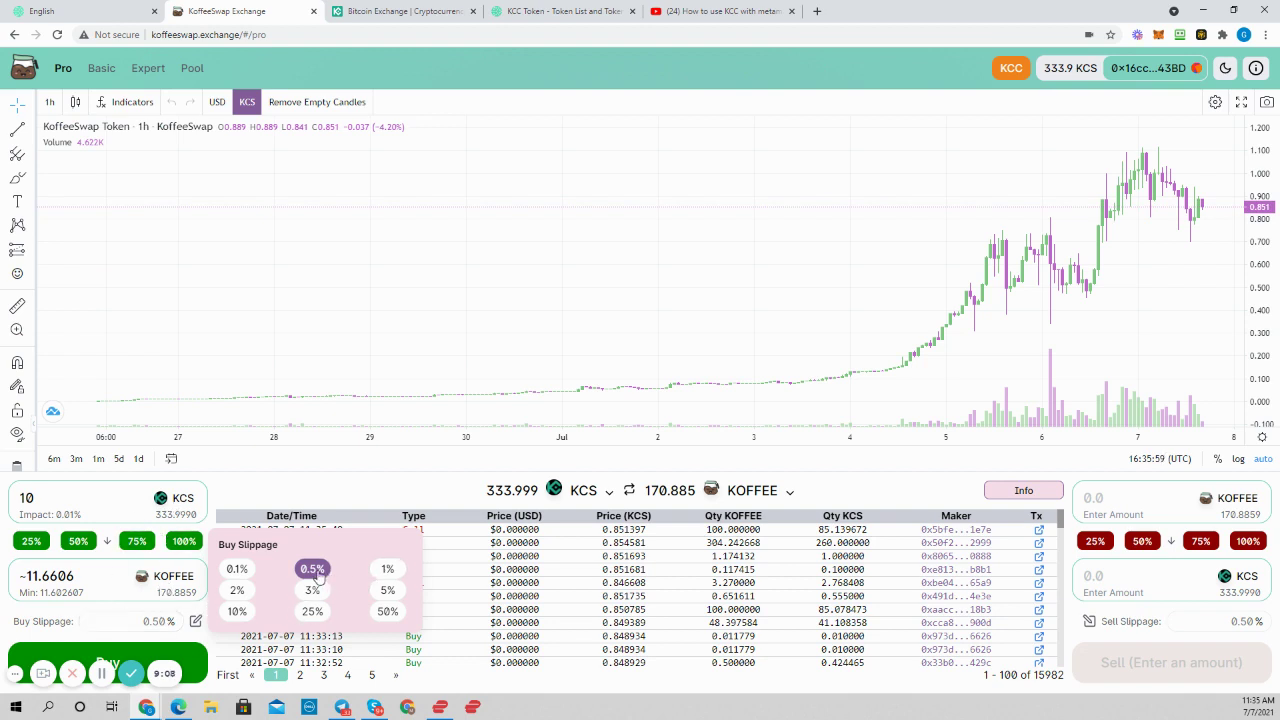
click(124, 622)
click(103, 499)
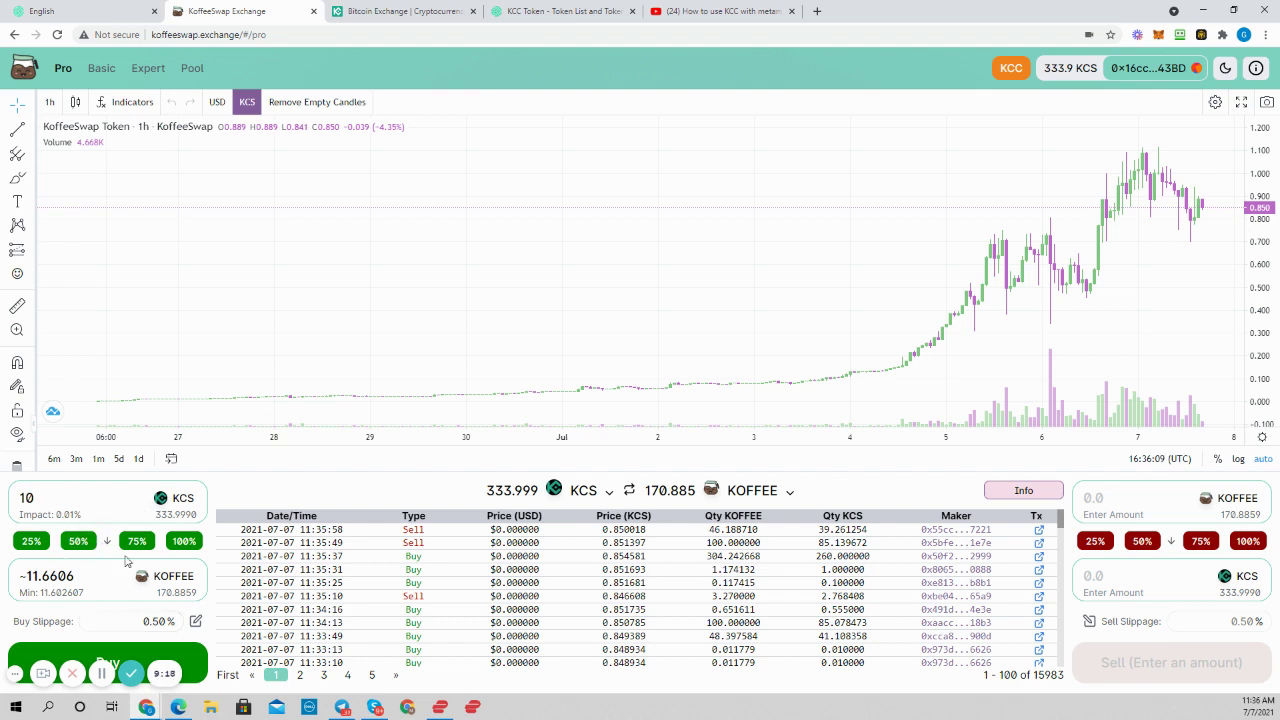
Open the Info panel's contract details and cancel the Add KOFFEE to MetaMask request.
click(1023, 492)
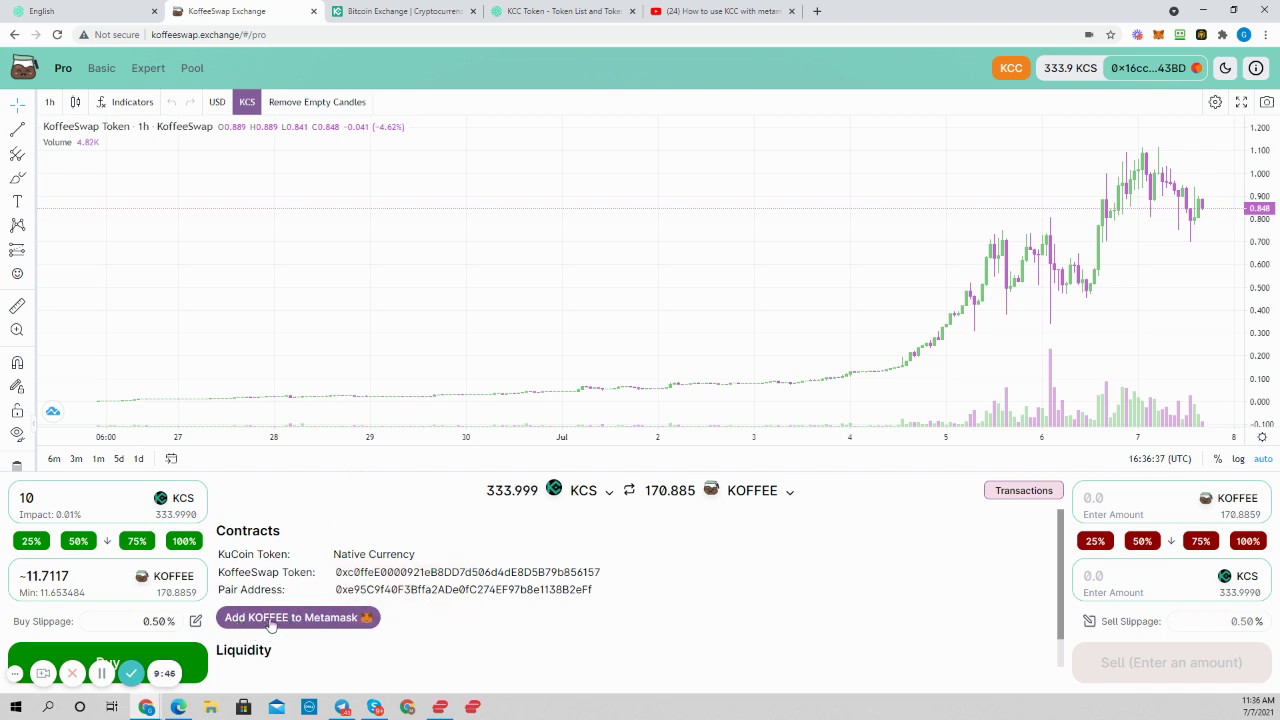
click(277, 620)
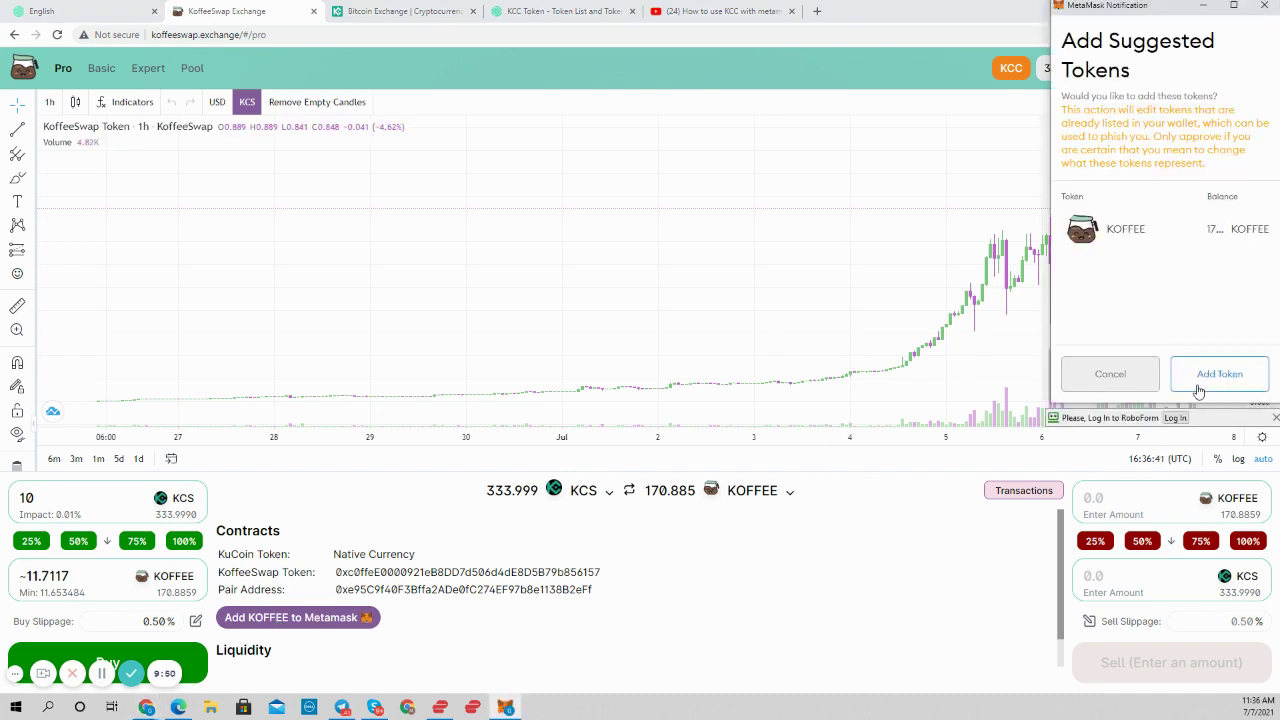
click(1121, 380)
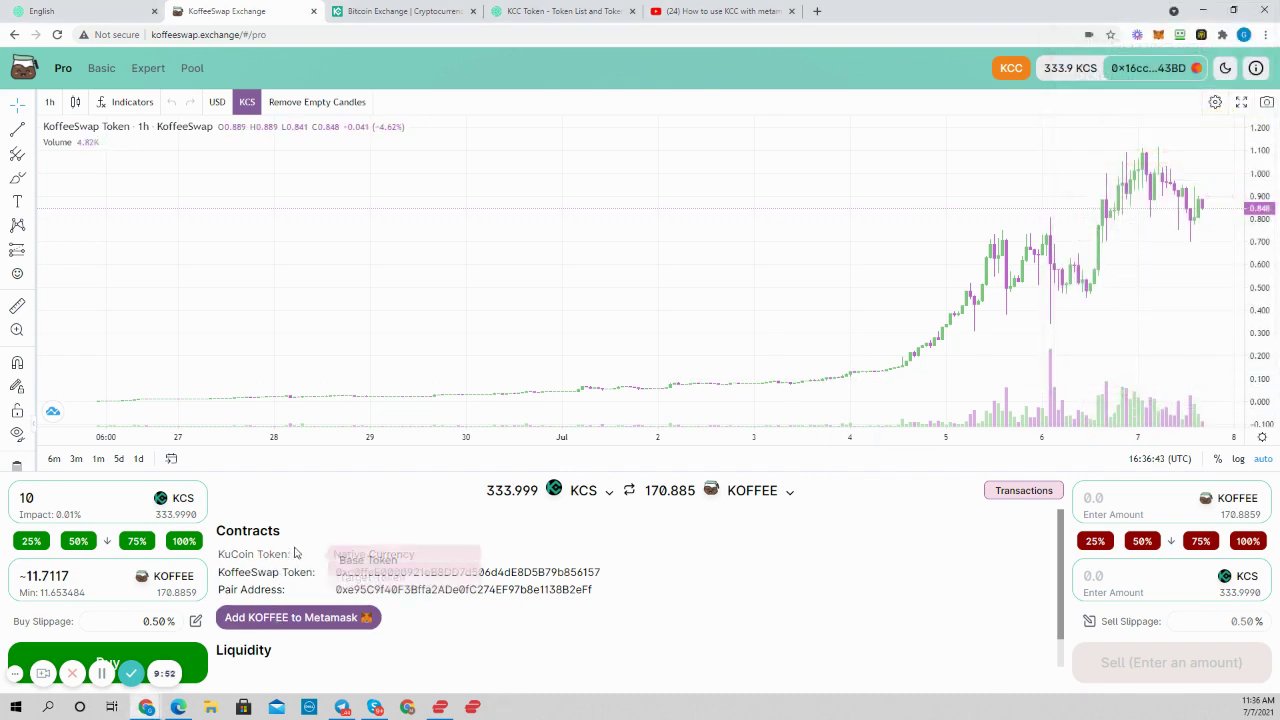
scroll(254, 612, down, 1)
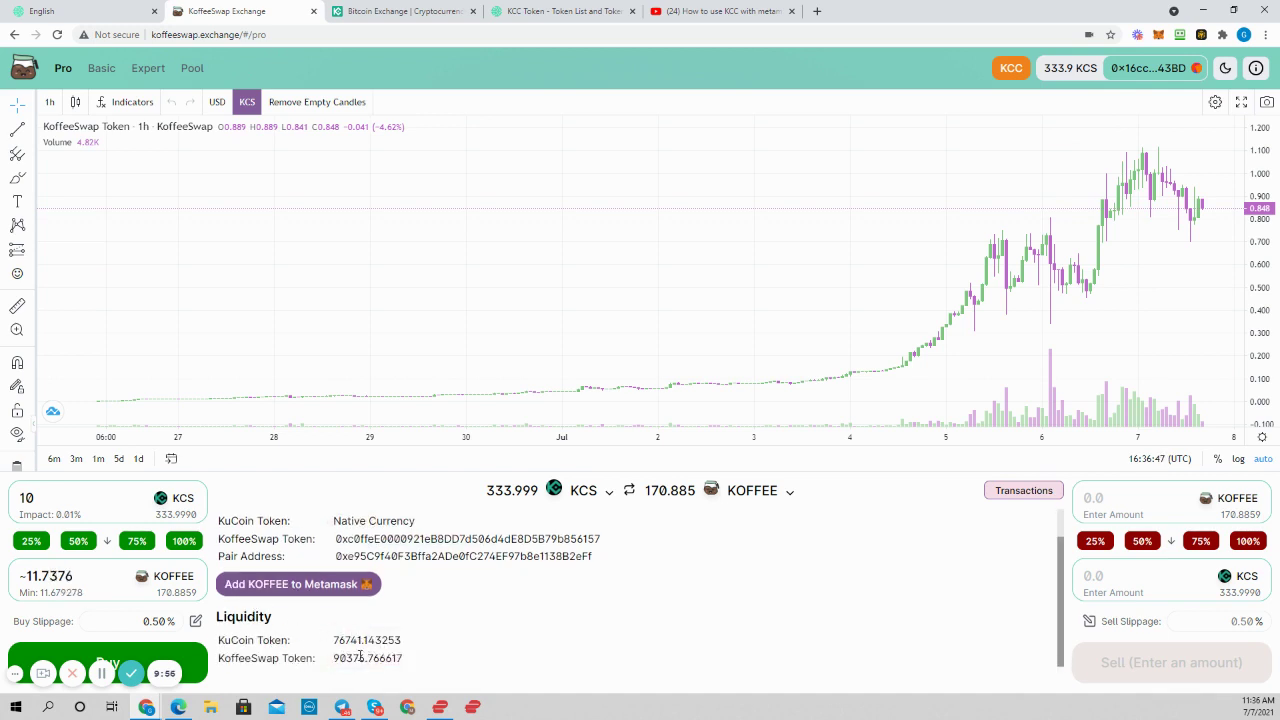
scroll(612, 644, up, 1)
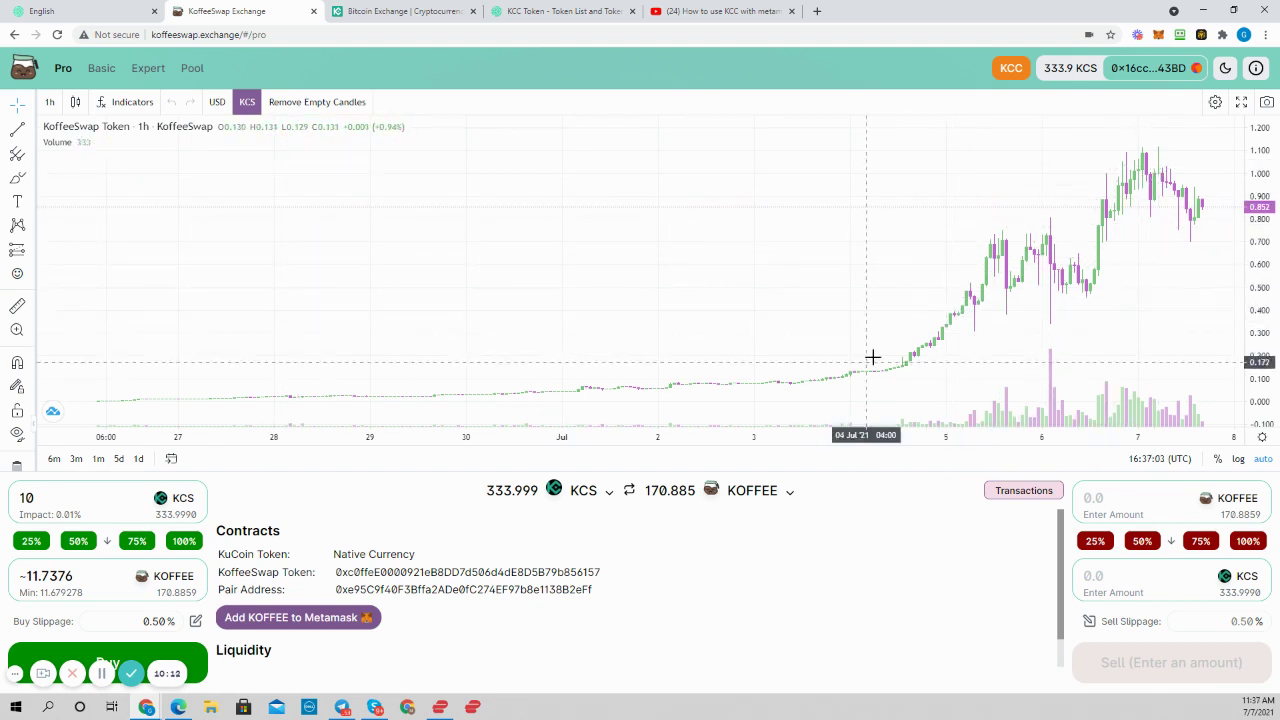
Widen the KOFFEE chart's price axis and zoom out to review recent days' prices.
scroll(893, 237, down, 2)
scroll(880, 255, up, 4)
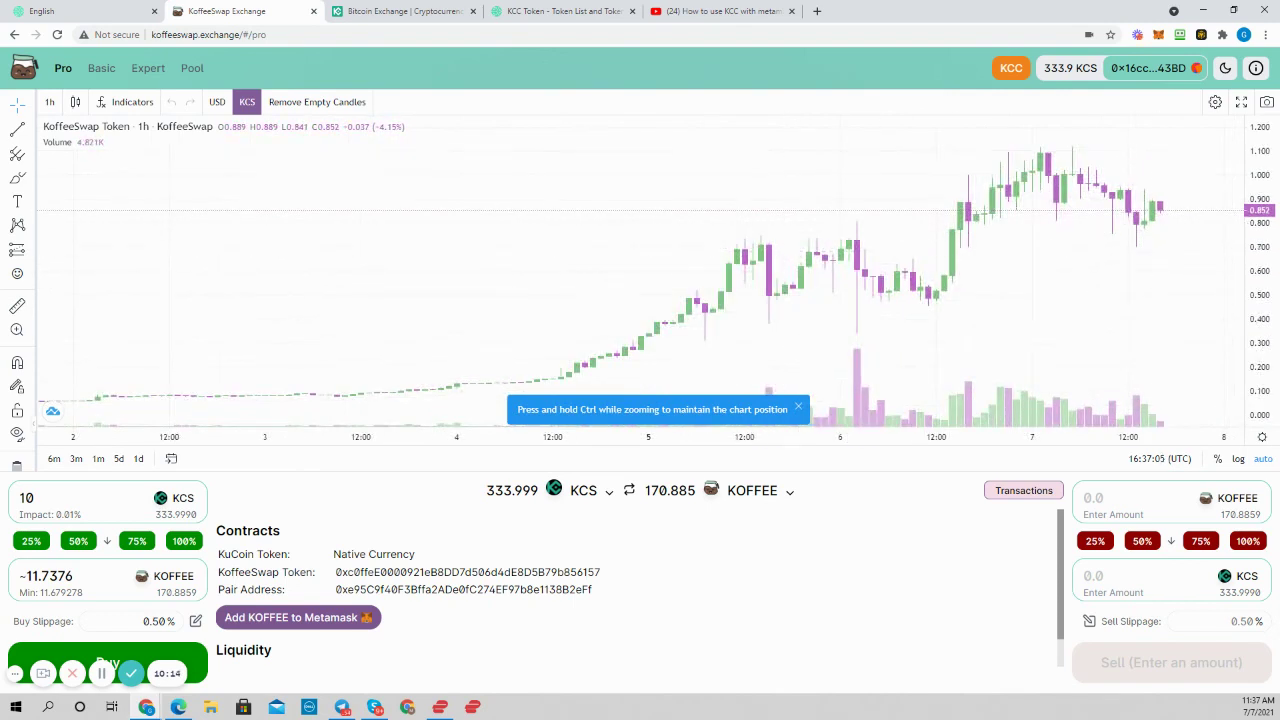
drag(1262, 155, 1247, 372)
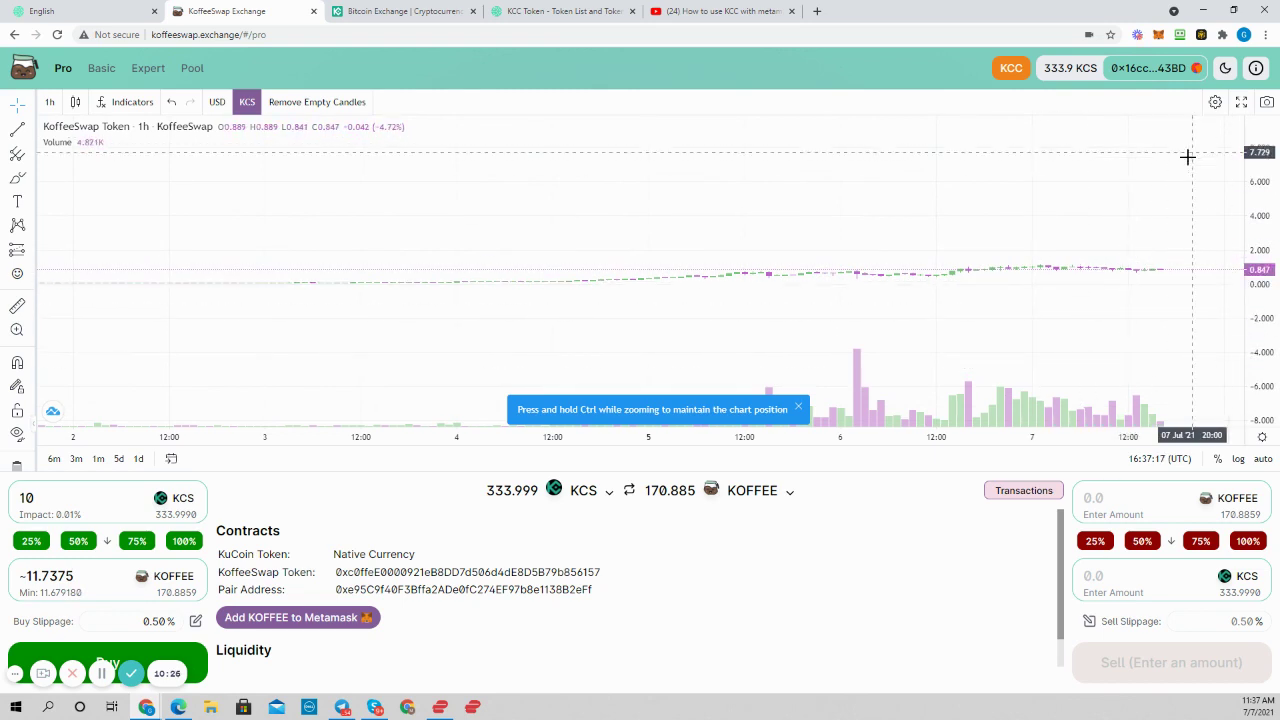
drag(1243, 145, 1251, 190)
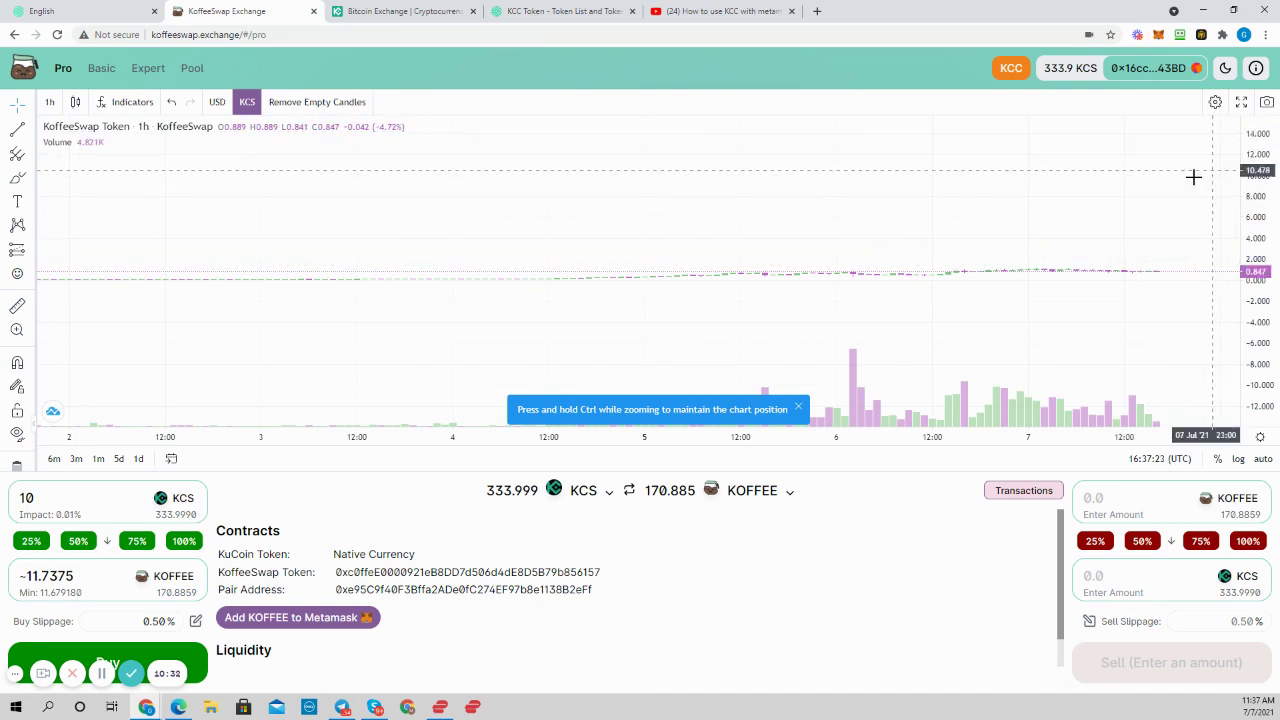
scroll(1176, 190, up, 4)
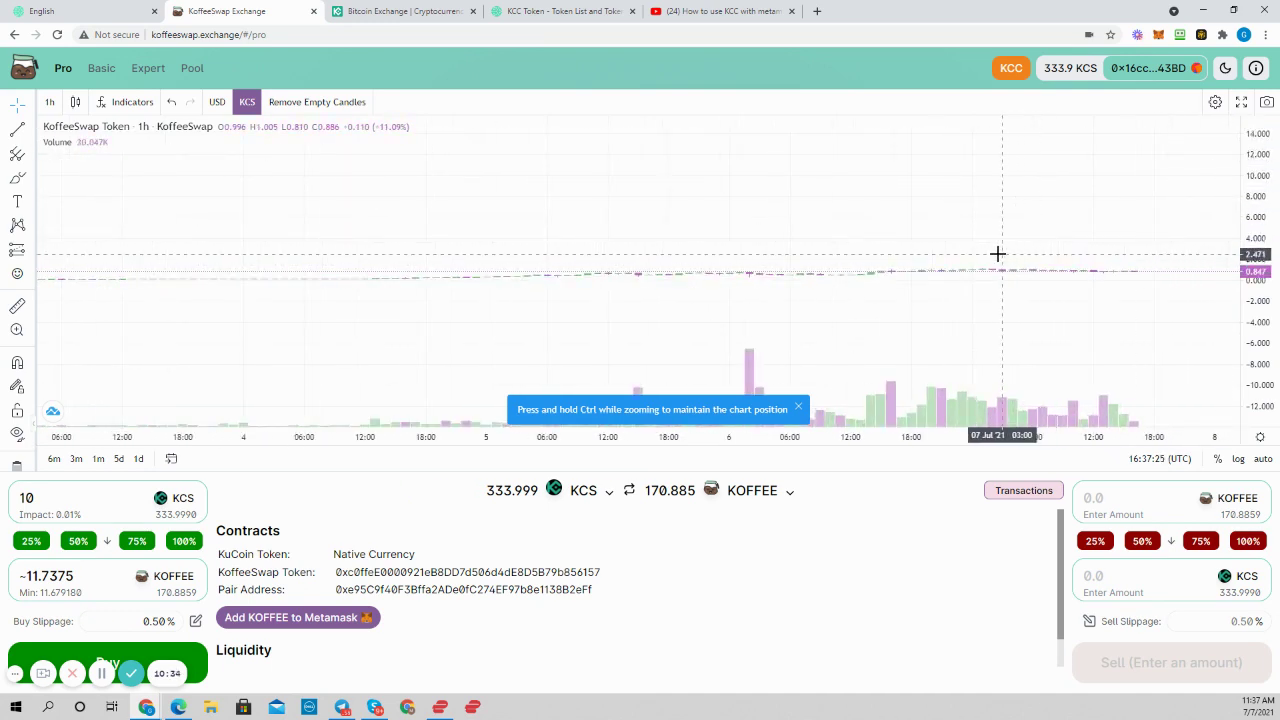
scroll(1251, 277, up, 3)
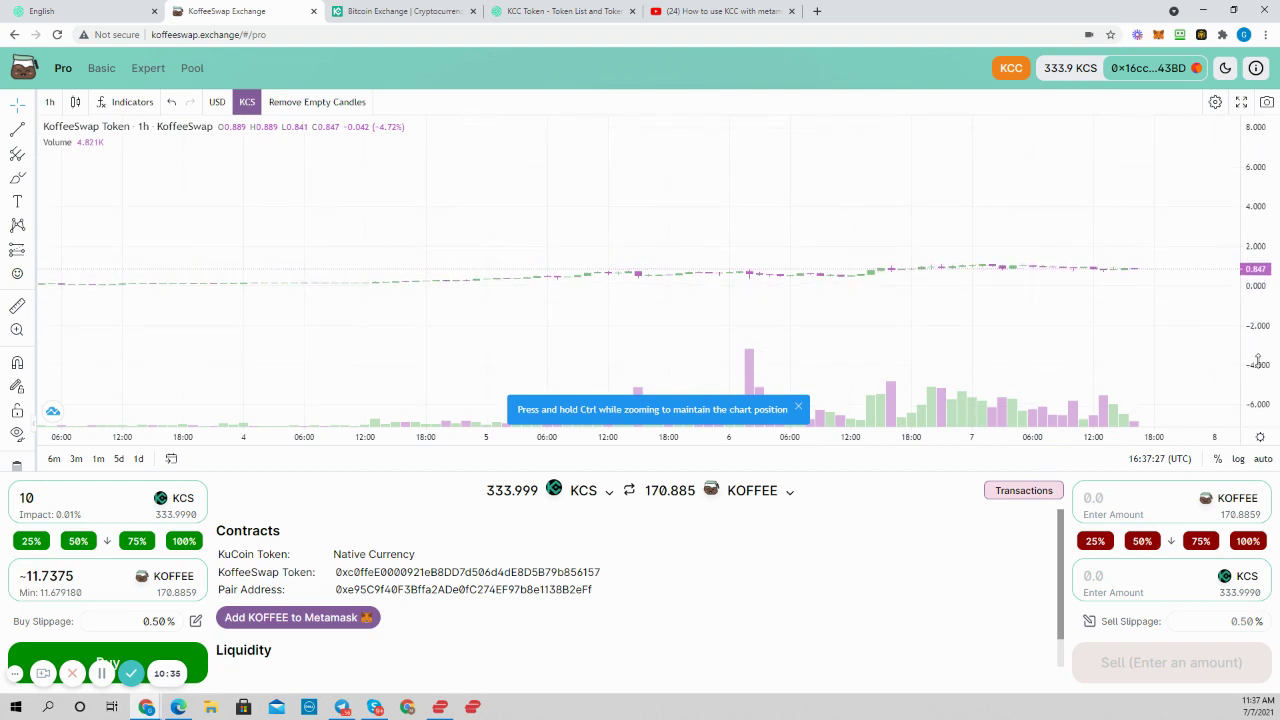
scroll(1262, 353, up, 5)
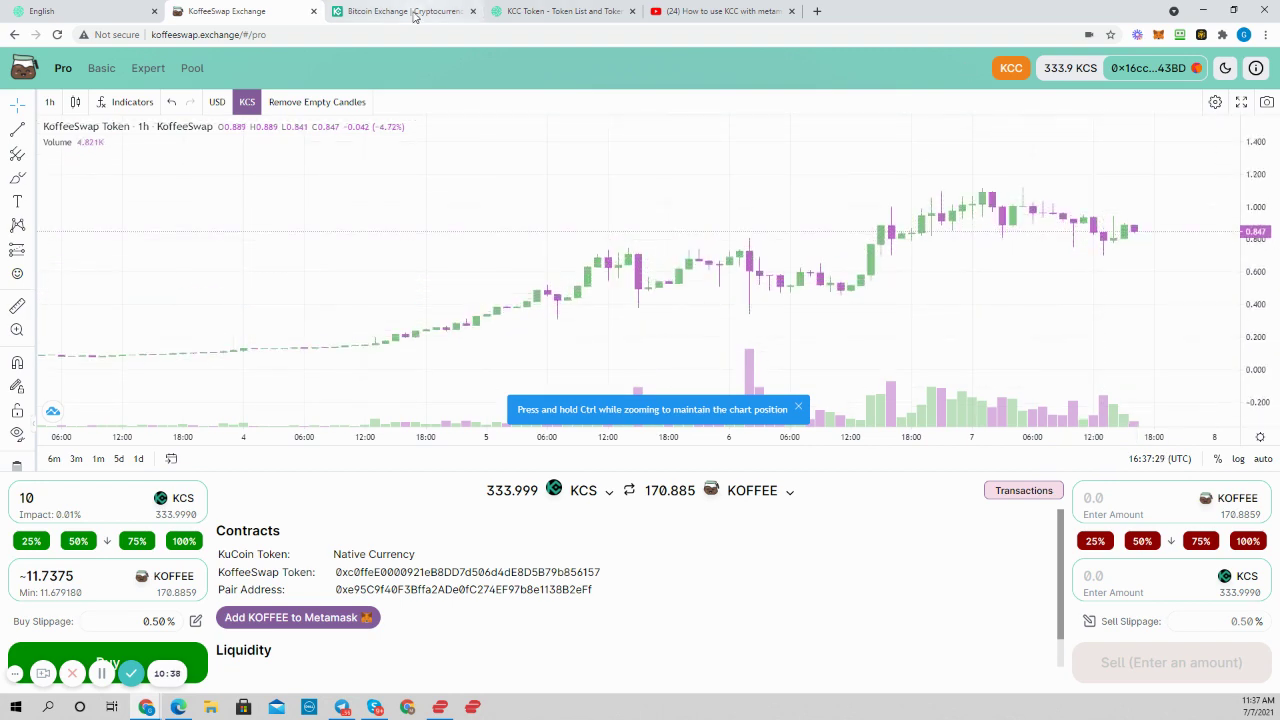
Skim the KuCoin homepage, including the crypto-holders line and Trade menu, then return to KoffeeSwap.
click(360, 14)
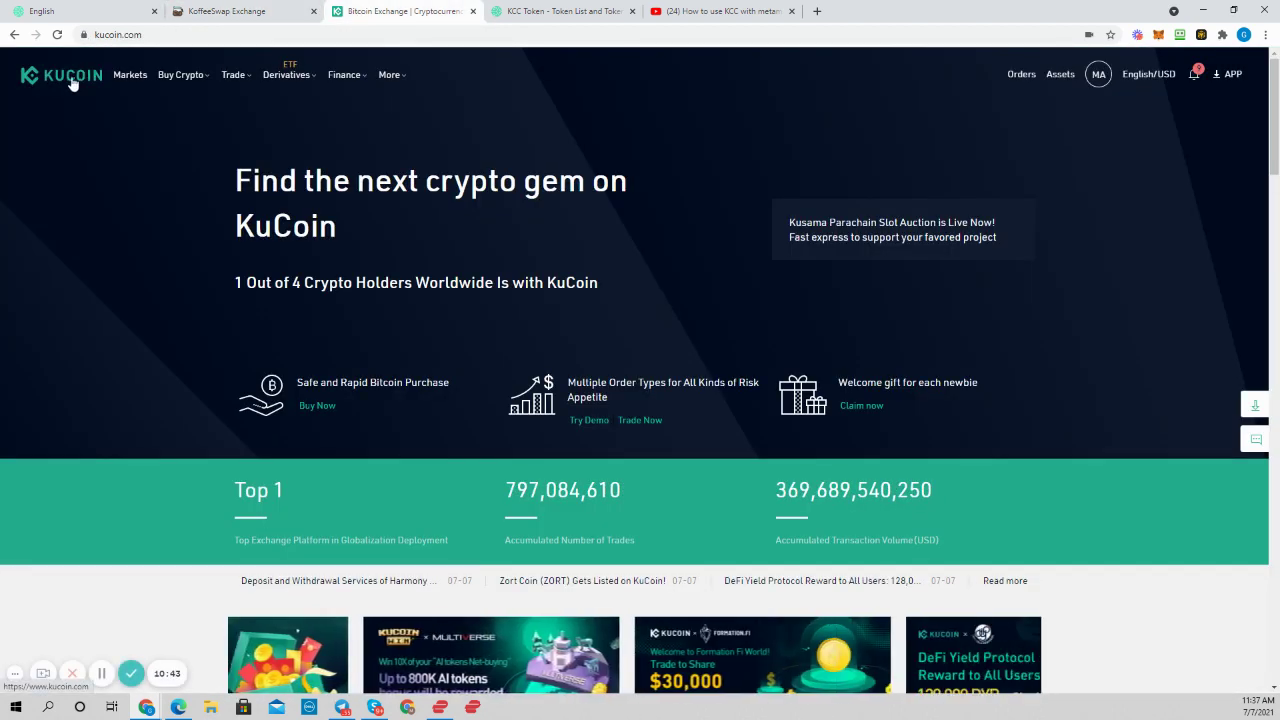
drag(226, 288, 459, 295)
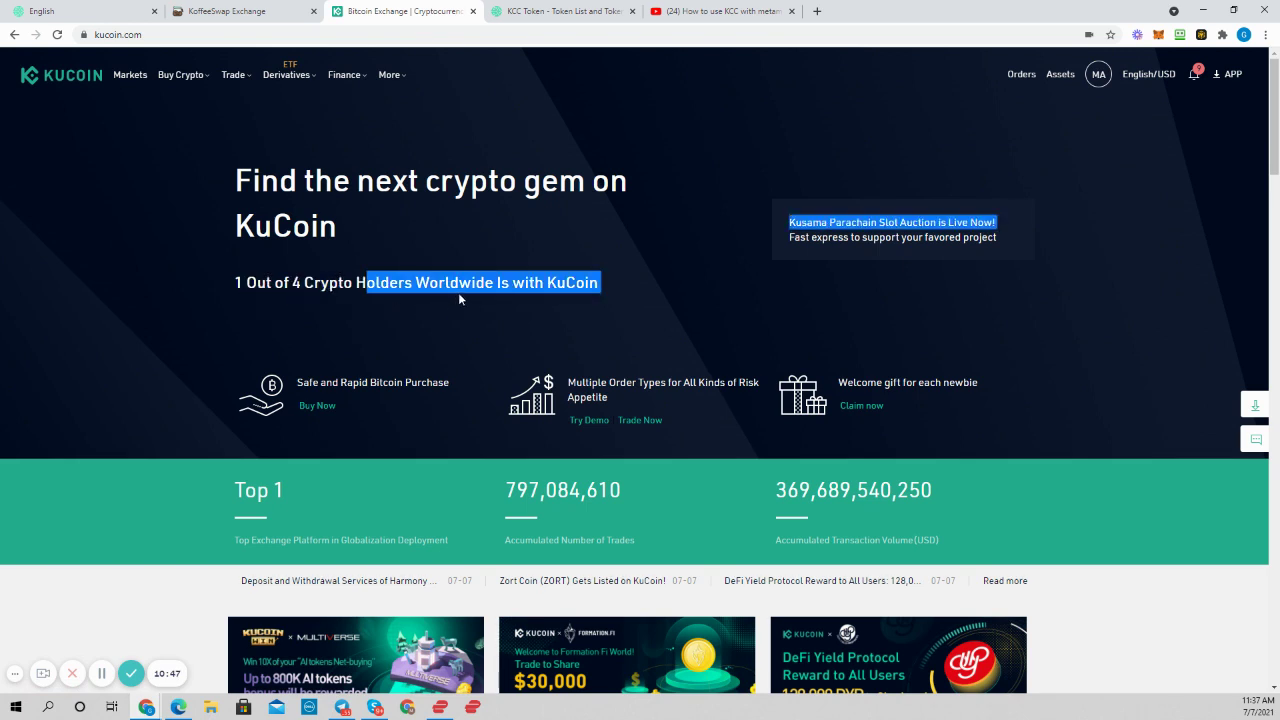
click(580, 291)
mouse_move(225, 88)
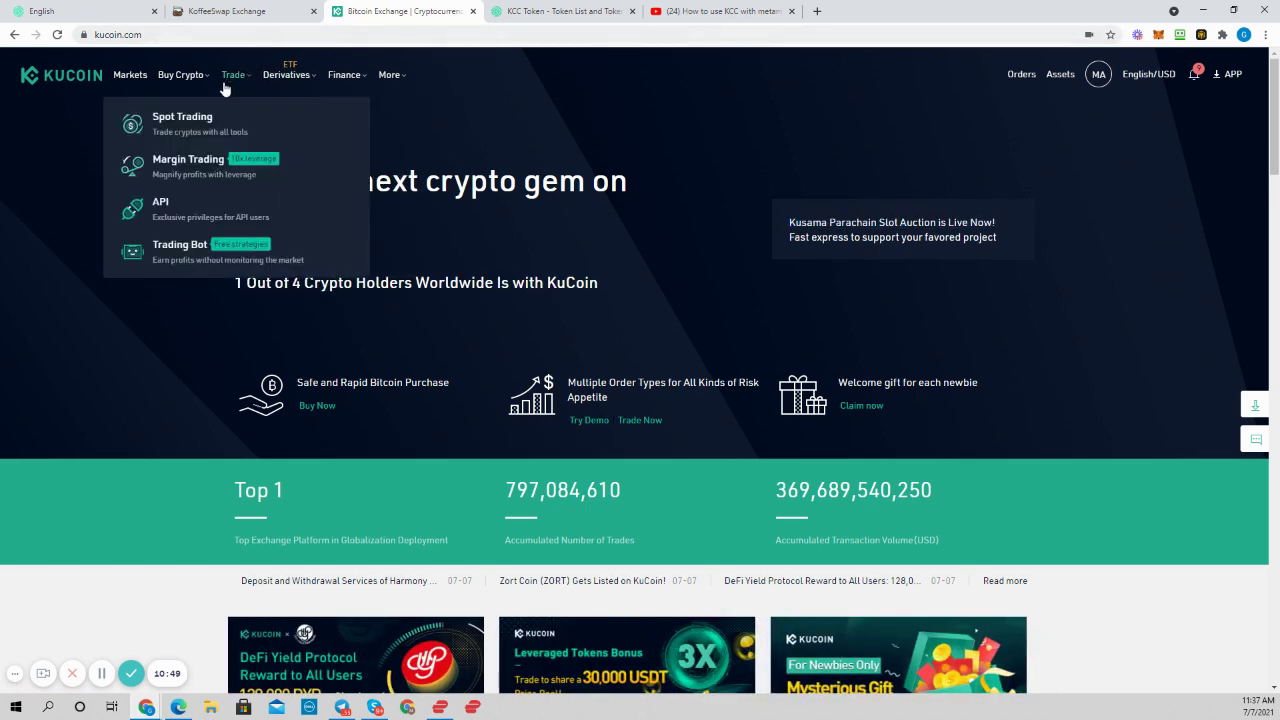
click(216, 12)
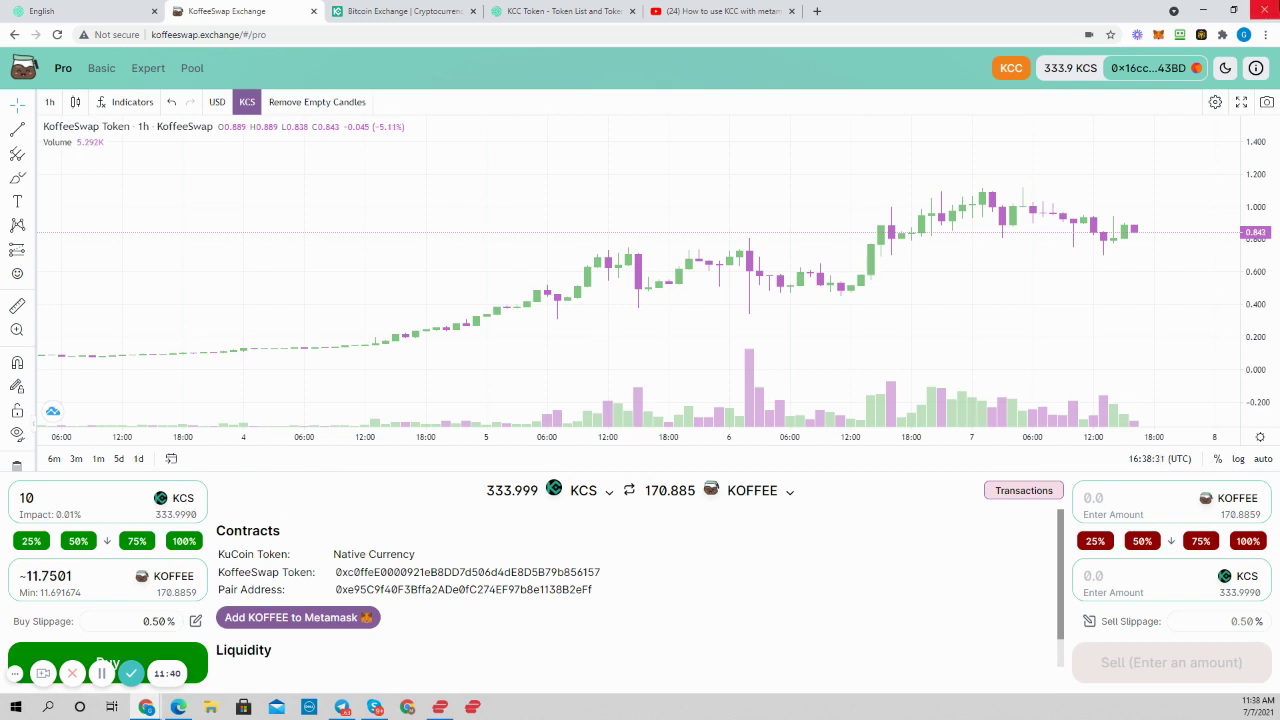
click(1158, 36)
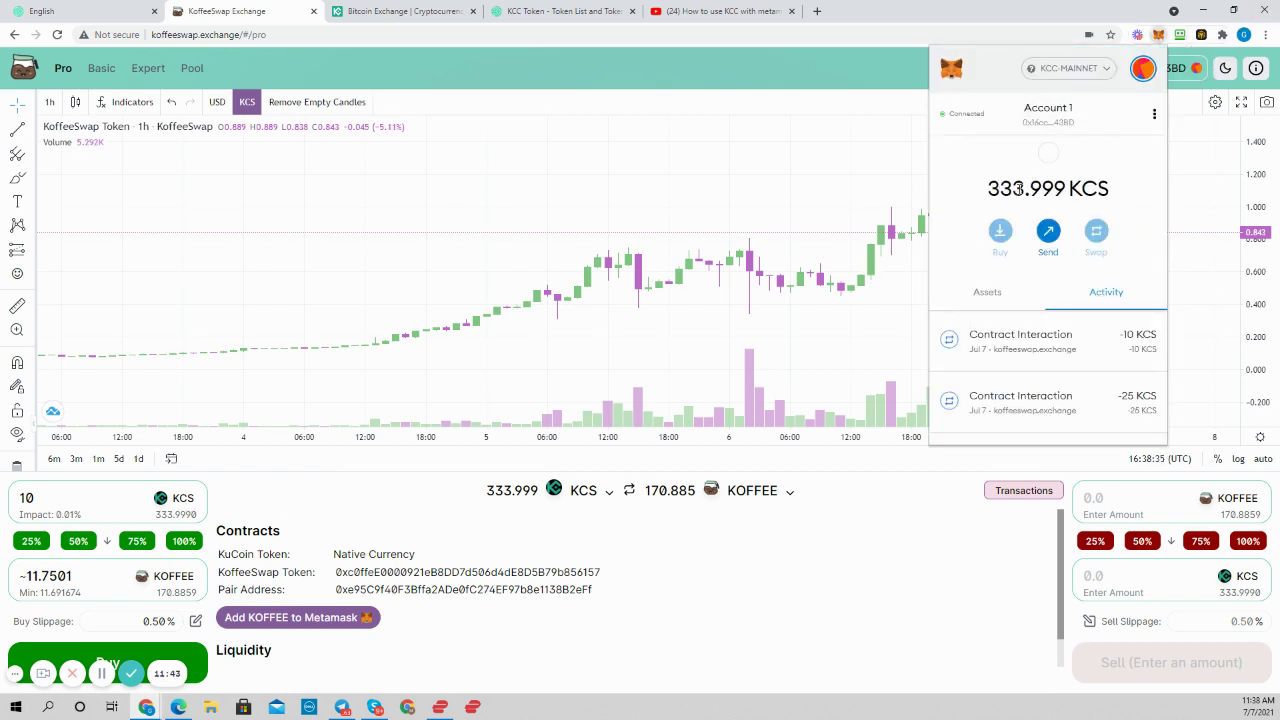
click(474, 68)
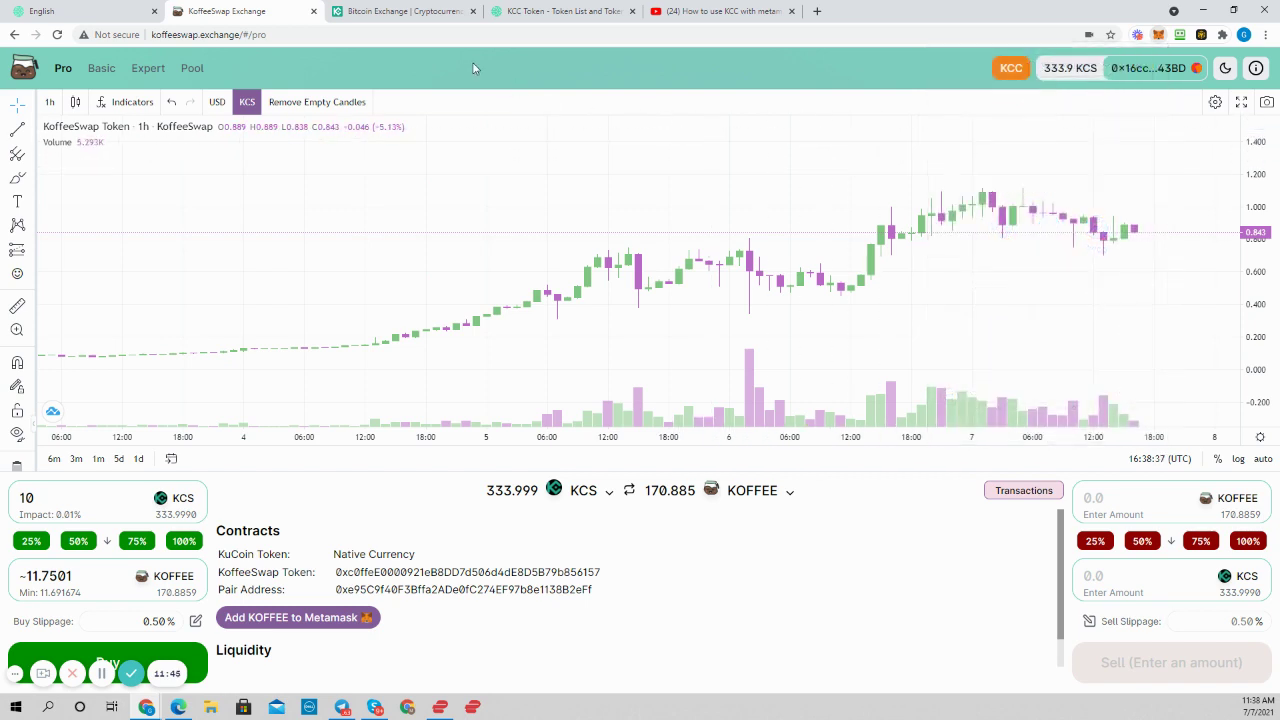